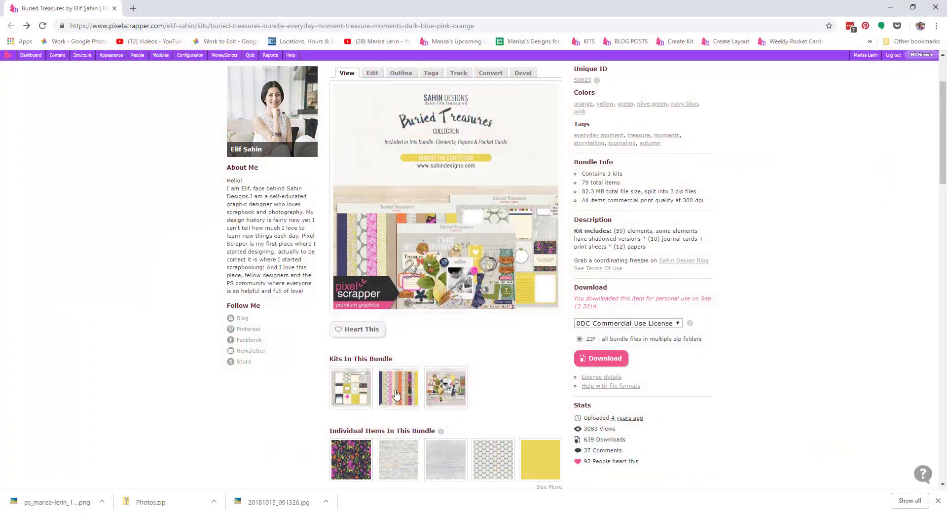
Open the bundle's Journal Cards and Papers kits in new tabs and its Elements kit in the current tab.
right_click(356, 395)
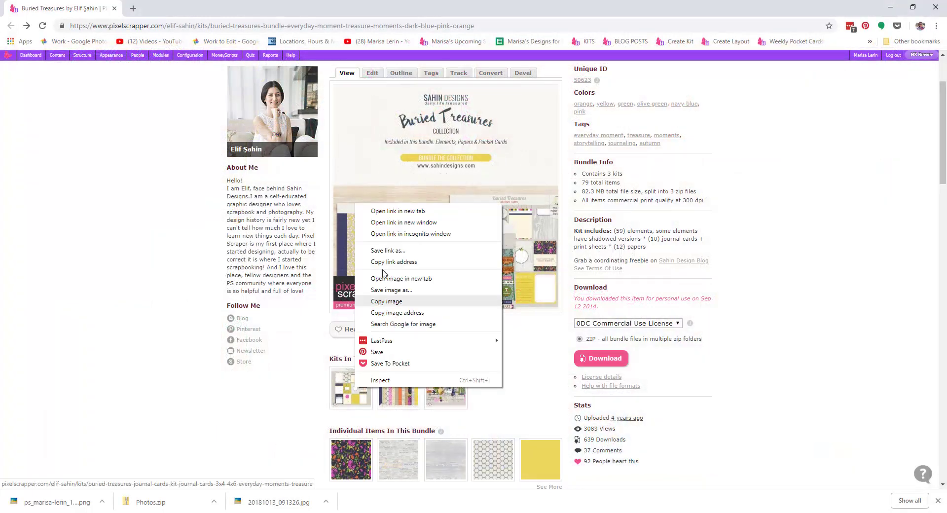
left_click(390, 211)
right_click(397, 390)
left_click(432, 211)
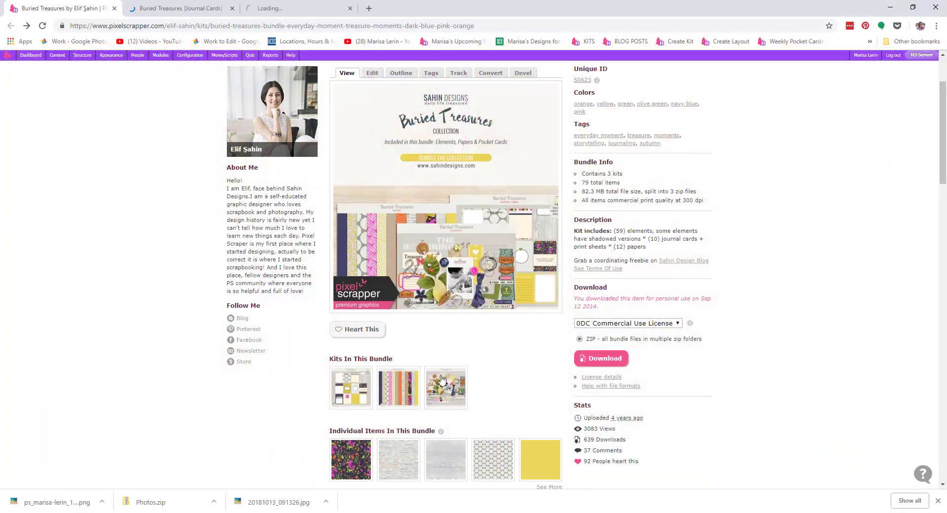
left_click(445, 387)
Move the Journal Cards page behind the Papers page and open the full list of items in the Journal Cards kit.
left_click_drag(196, 9, 306, 11)
scroll(397, 225, "down", 3)
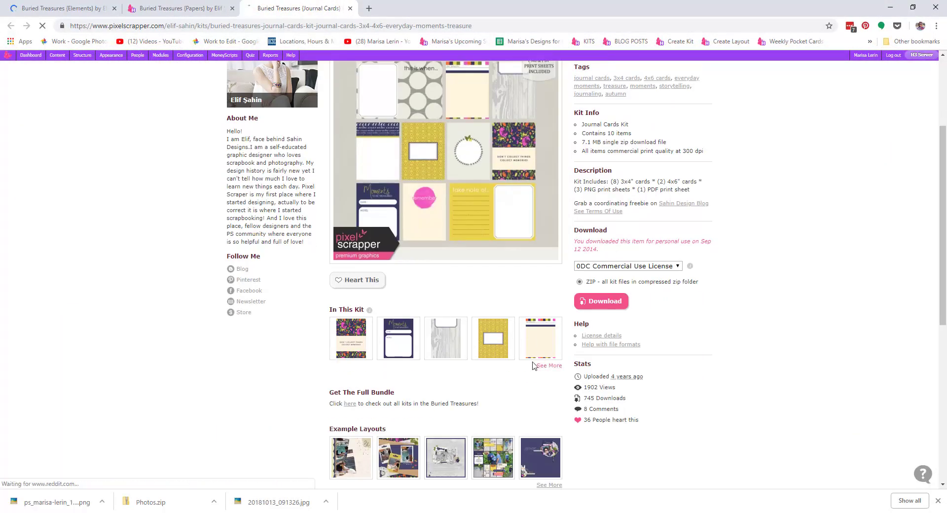
left_click(548, 366)
scroll(588, 433, "down", 1)
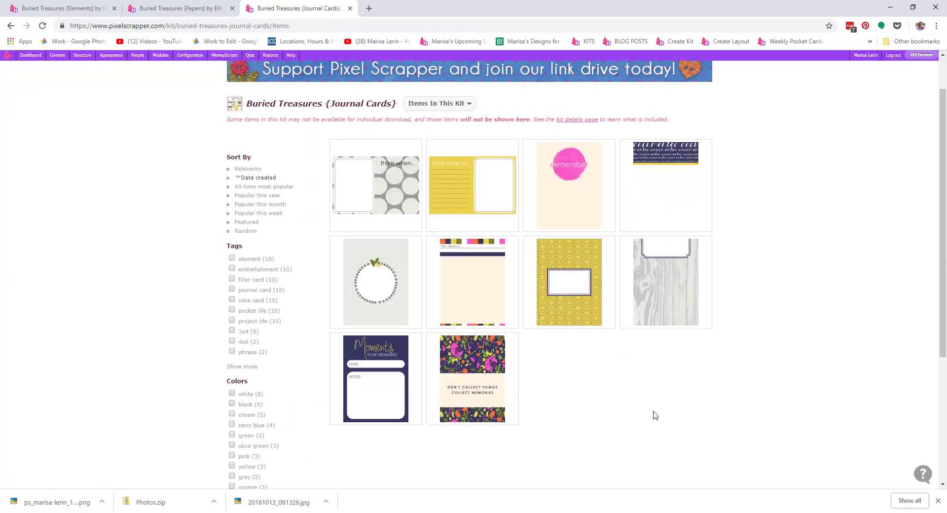
Check the pocket layouts in Photoshop, return to the browser, and open three journaling cards from the kit in separate tabs.
key("alt+Tab")
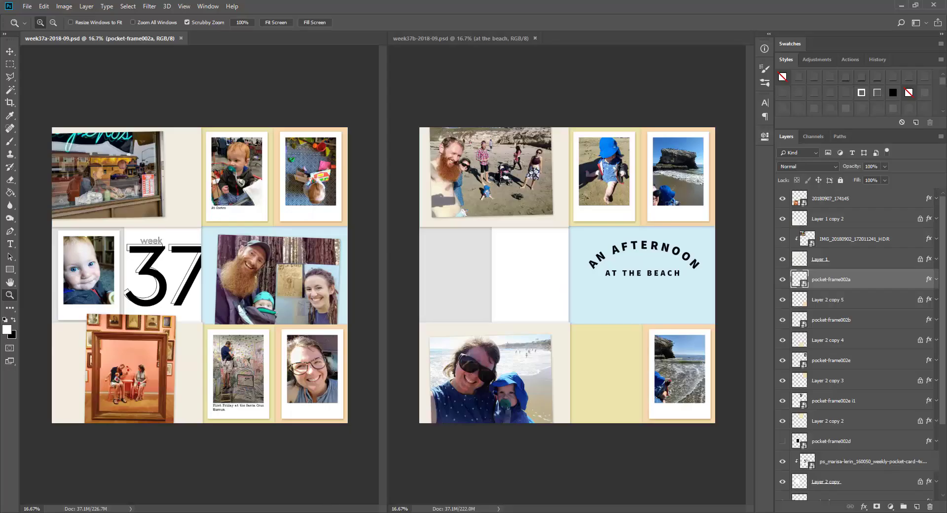
key("alt+Tab")
right_click(463, 191)
left_click(518, 199)
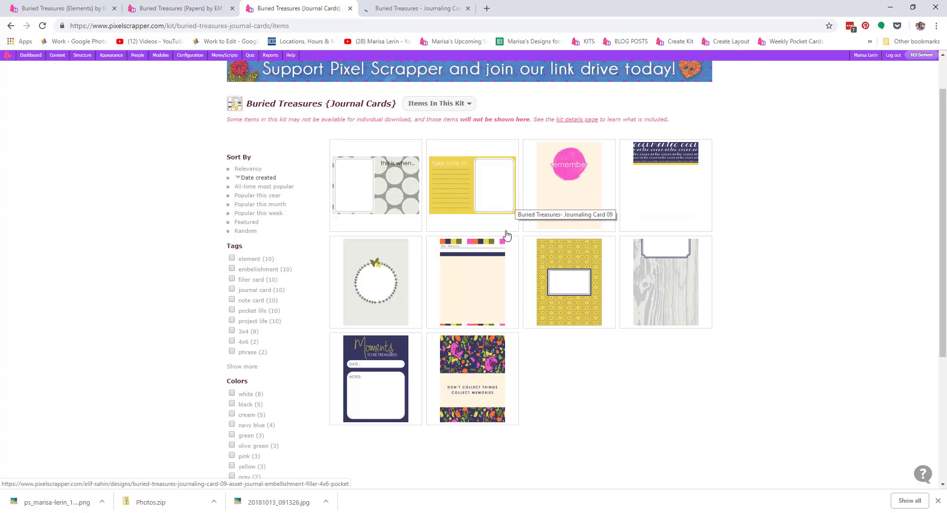
right_click(477, 262)
left_click(496, 268)
right_click(380, 267)
left_click(399, 274)
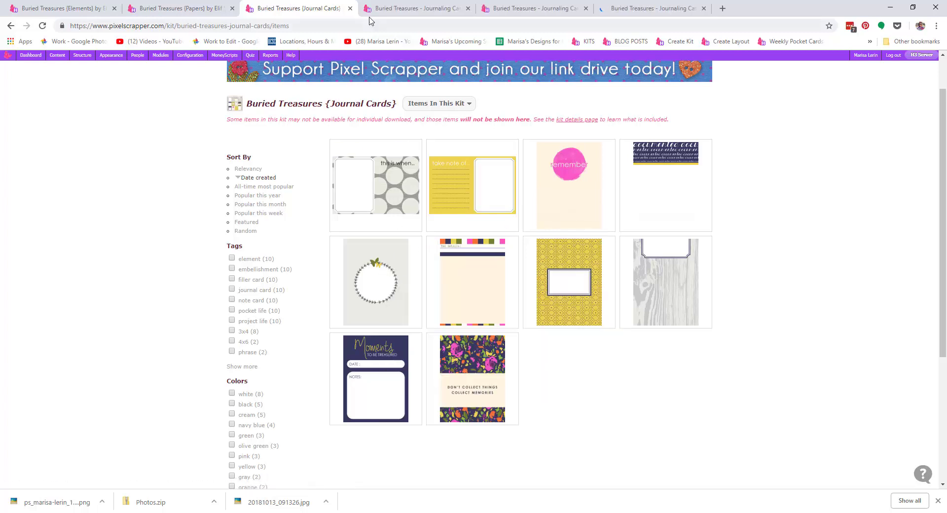
Close the kit item list, download Journaling Card 01 and Journaling Card 05 as PNG, and close the card pages.
left_click(350, 8)
left_click(605, 416)
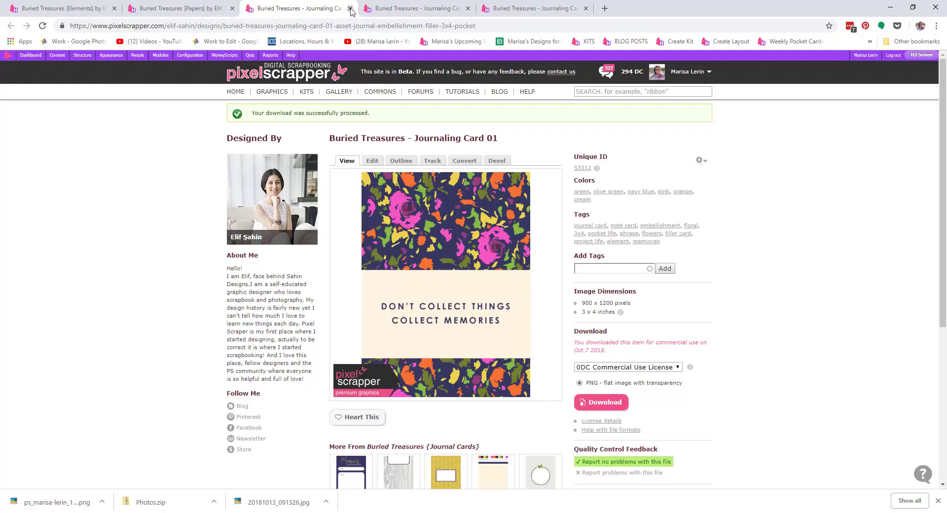
left_click(351, 9)
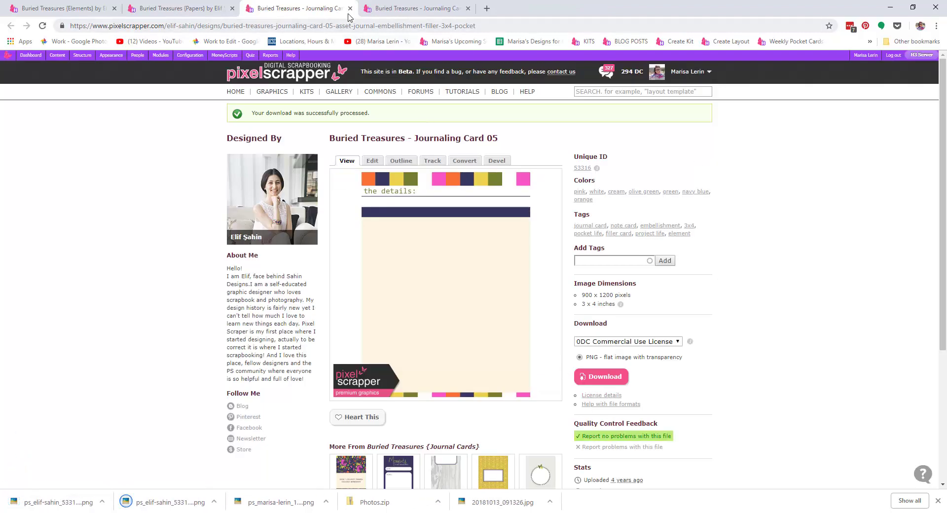
left_click(350, 9)
left_click(604, 404)
left_click(350, 8)
Look through the items of the Papers kit, download the whole kit as a ZIP, and close its page.
scroll(533, 246, "down", 4)
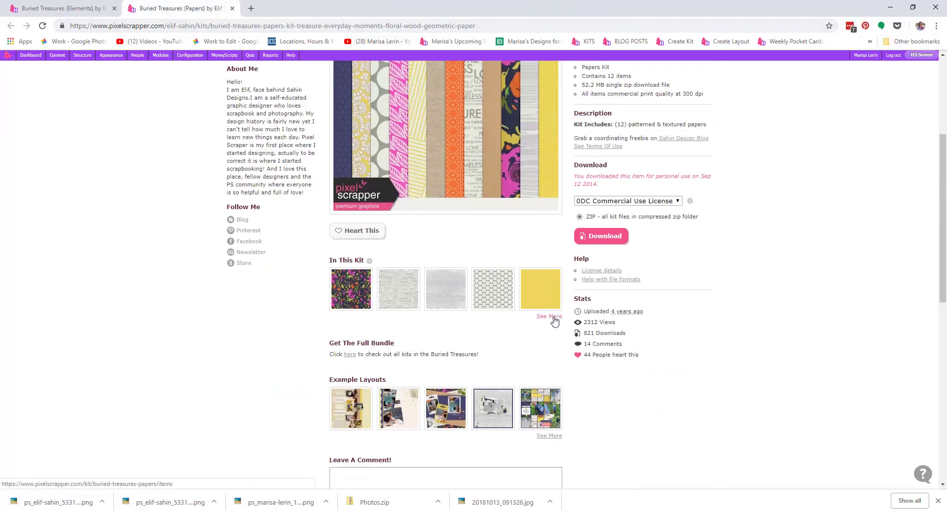
left_click(555, 318)
scroll(534, 271, "down", 3)
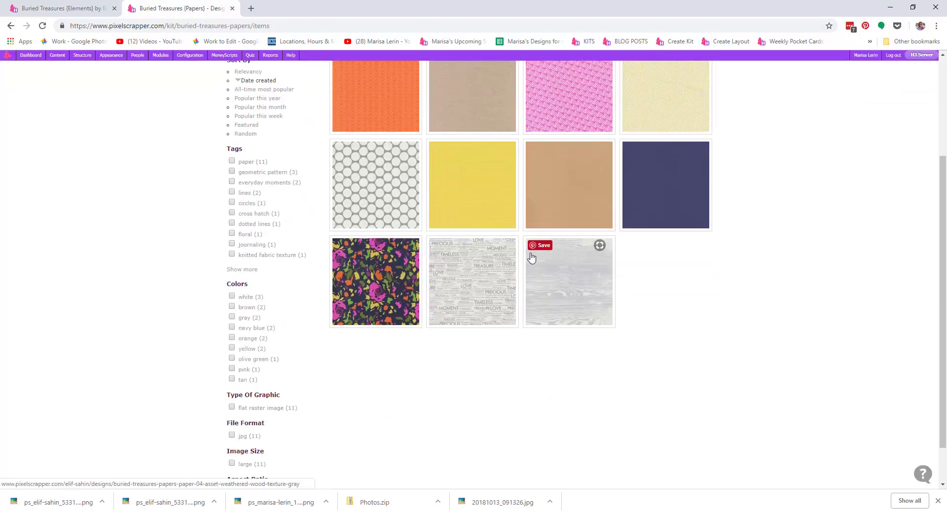
scroll(531, 254, "up", 1)
left_click(11, 26)
left_click(607, 236)
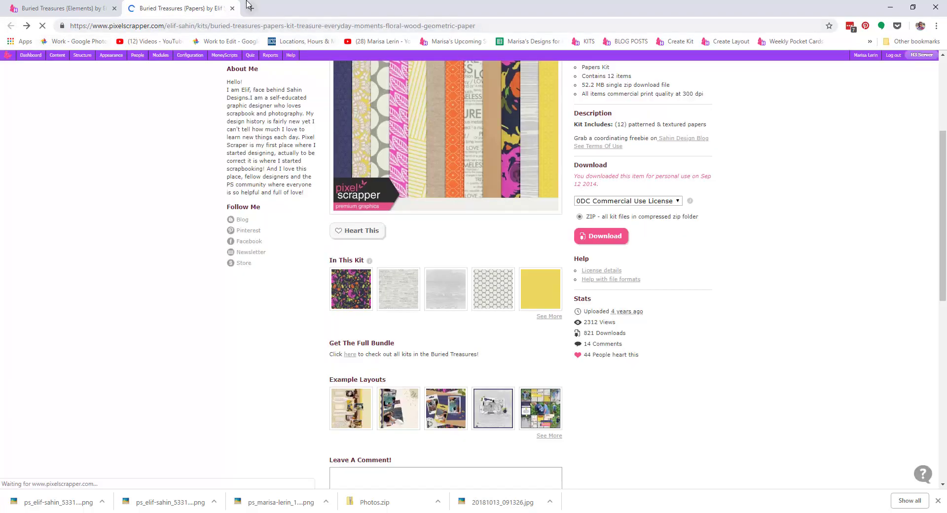
left_click(232, 8)
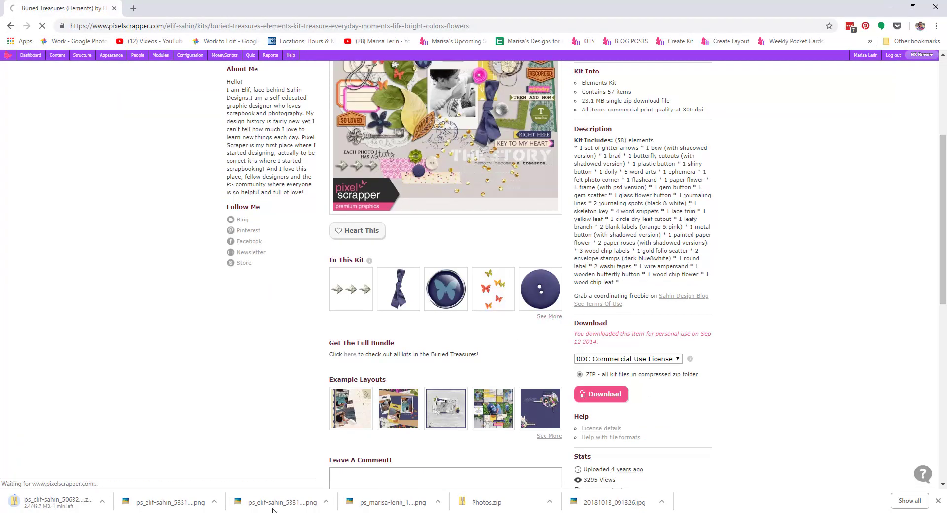
Switch to Photoshop, place downloaded Journaling Card 01 above the white middle pocket in week37b-2018-09.psd, and clip it to that pocket.
right_click(257, 506)
left_click(248, 469)
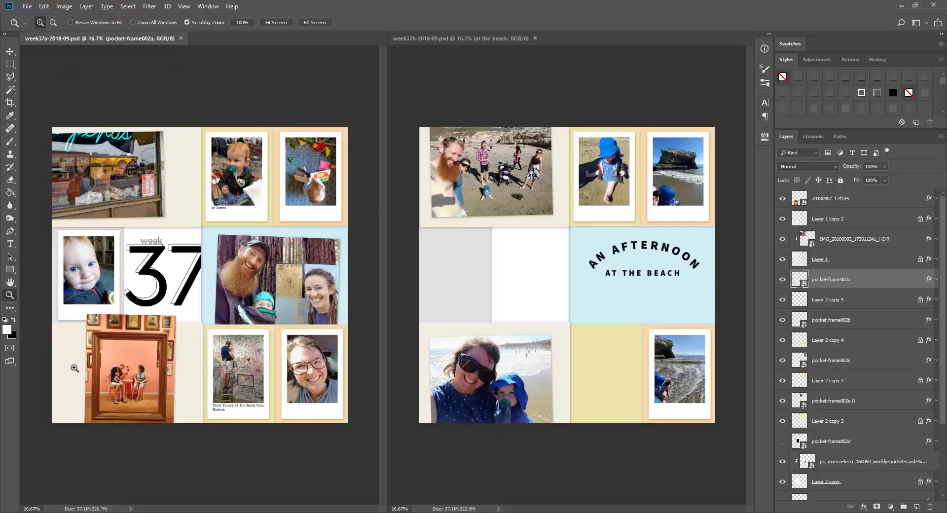
right_click(530, 249)
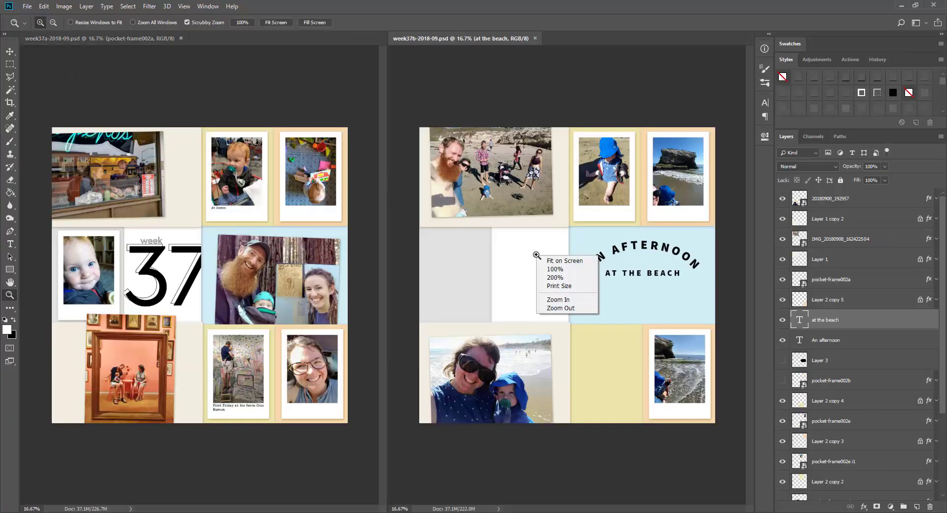
key("Escape")
key("v")
right_click(524, 249)
left_click(537, 255)
left_click_drag(104, 144, 568, 276)
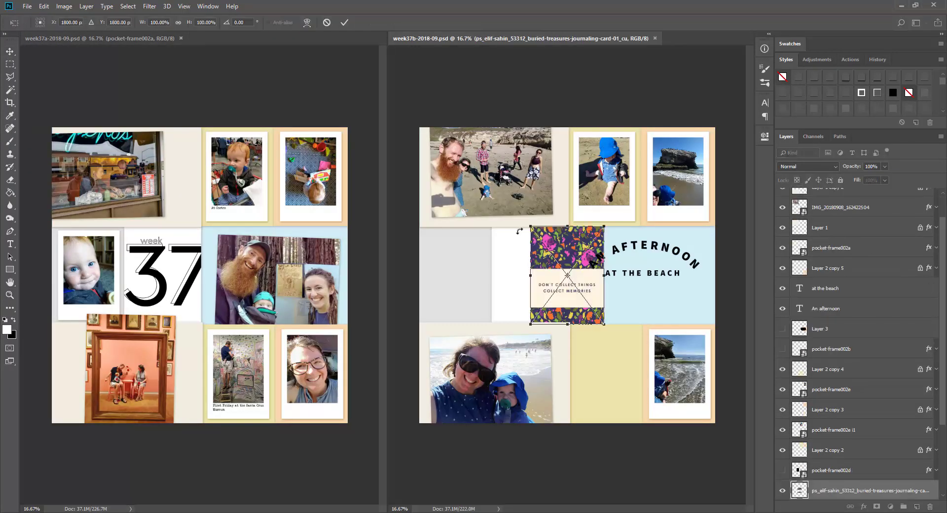
key("Return")
right_click(885, 490)
left_click(876, 283)
Nudge the floral card left to the white pocket's edge and scale it to about 106% to fill the pocket.
key("shift+Left")
key("shift+Left")
key("shift+Left")
key("shift+Left")
key("shift+Left")
key("shift+Left")
key("shift+Left")
key("shift+Left")
key("shift+Left")
key("shift+Left")
key("shift+Left")
key("shift+Left")
key("shift+Left")
key("shift+Left")
key("shift+Left")
key("shift+Left")
key("shift+Left")
key("shift+Left")
key("shift+Left")
key("shift+Left")
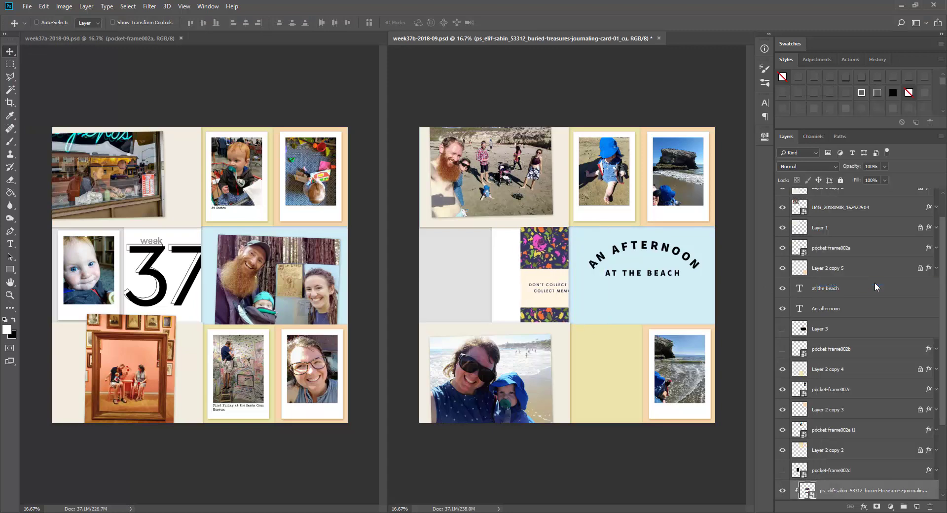
key("shift+Left")
key("shift+Left")
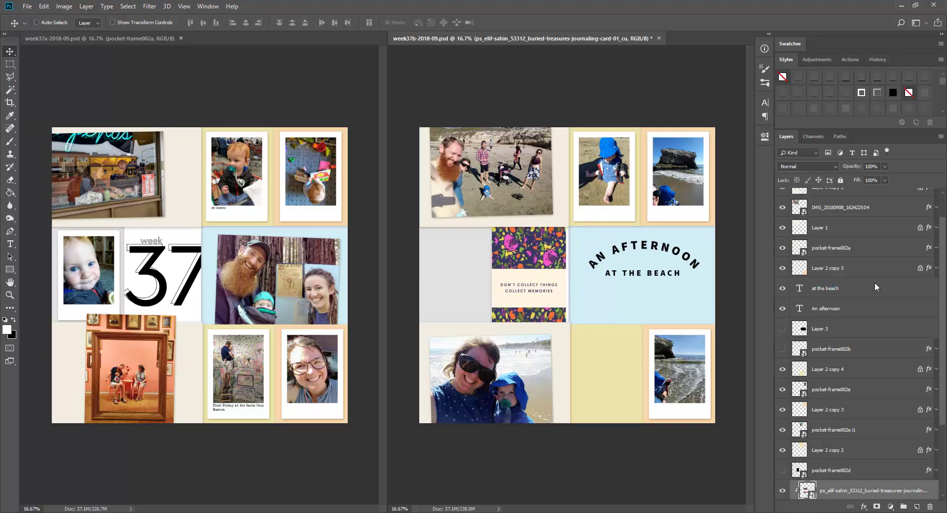
key("ctrl+t")
left_click_drag(568, 327, 572, 334)
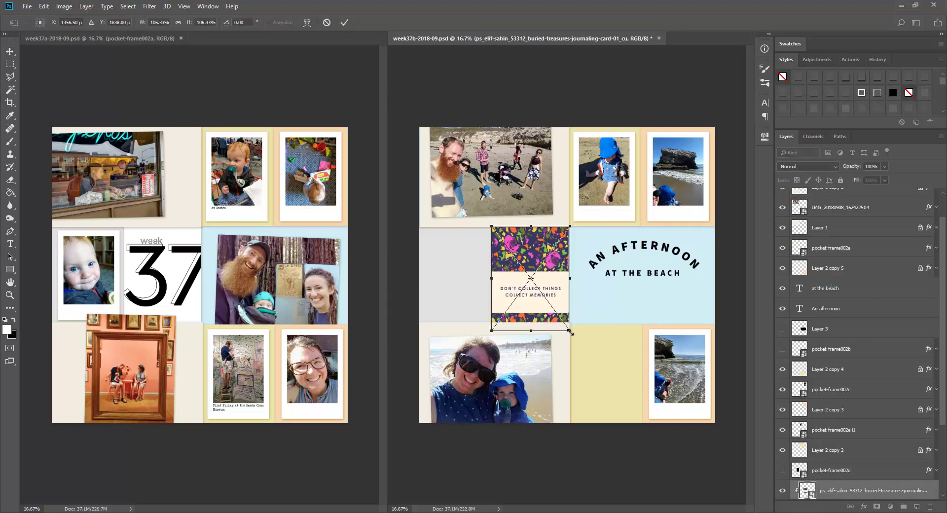
key("Return")
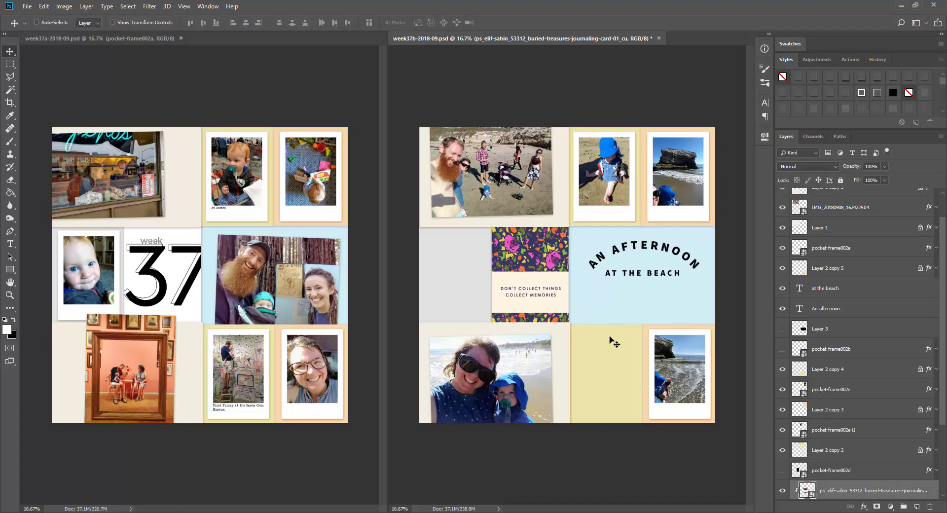
Place Journaling Card 05 above the yellow pocket of the week37b layout and clip it to that pocket's layer.
right_click(613, 341)
left_click(632, 345)
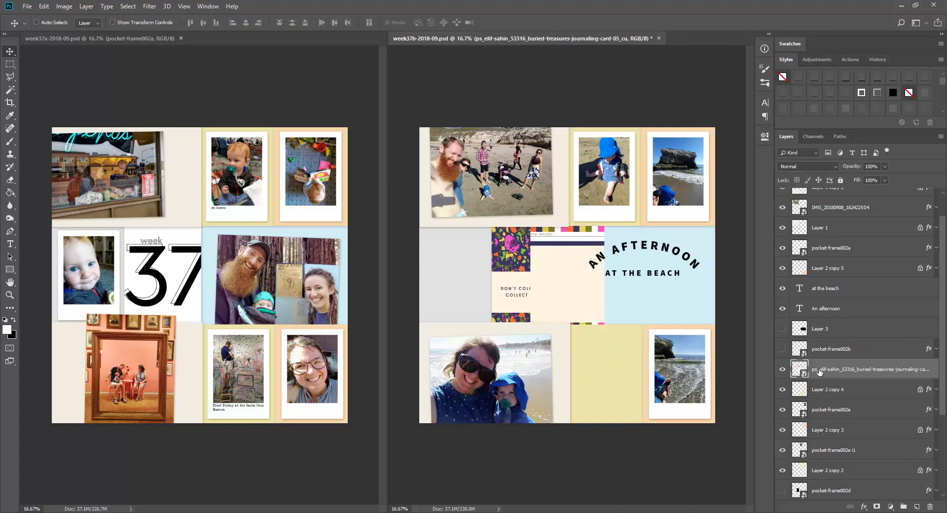
right_click(842, 369)
left_click(788, 308)
Move the details card down over the yellow pocket and nudge it up until it fits the pocket.
left_click_drag(594, 306, 634, 409)
key("shift+Up")
key("shift+Up")
key("shift+Up")
key("shift+Up")
key("shift+Up")
key("shift+Up")
key("shift+Up")
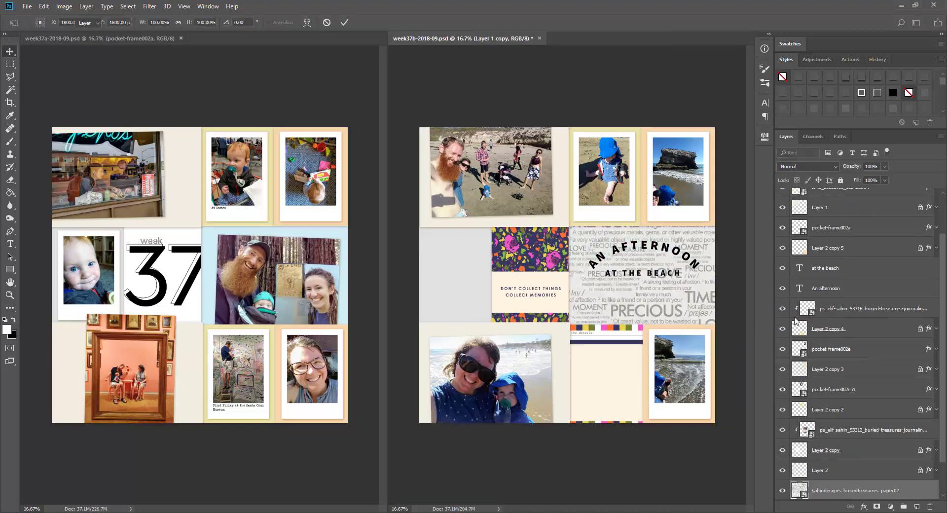
Clip the placed sahindesigns_buriedtreasures_paper02 to the blue title pocket and shift it about 2.2 in right and 1.2 in down.
key("Return")
right_click(886, 487)
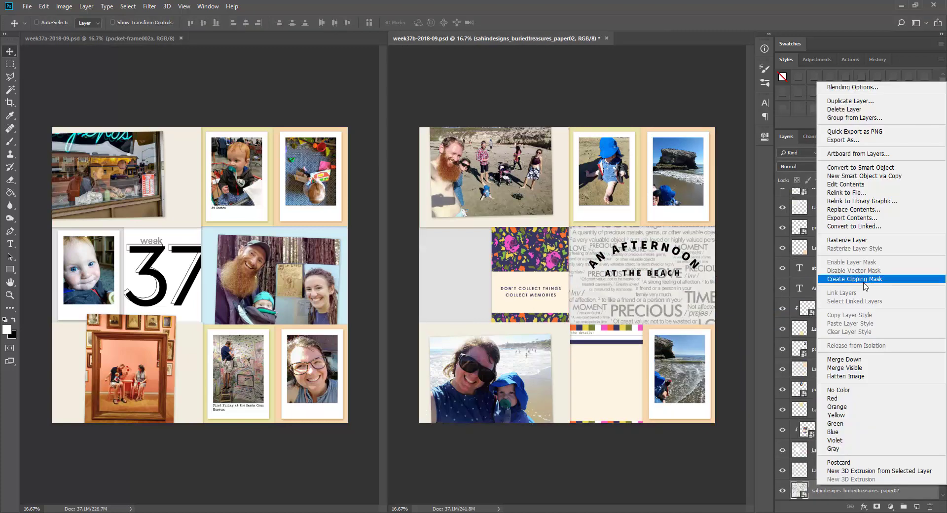
left_click(864, 282)
left_click_drag(662, 292, 717, 321)
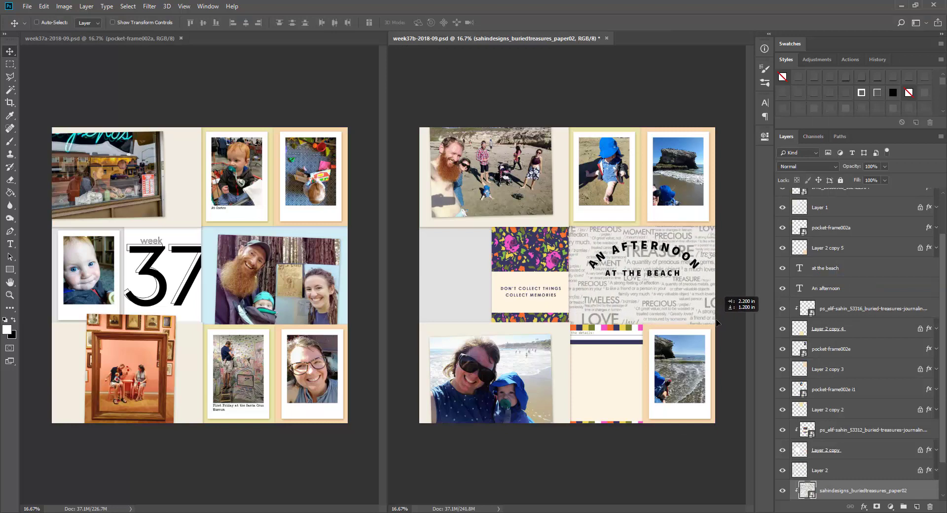
Place sahindesigns_buriedtreasures_paper02 above Layer 1 copy 2 in week37a-2018-09.psd and clip it to the bottom-left pocket.
left_click_drag(186, 331, 112, 308)
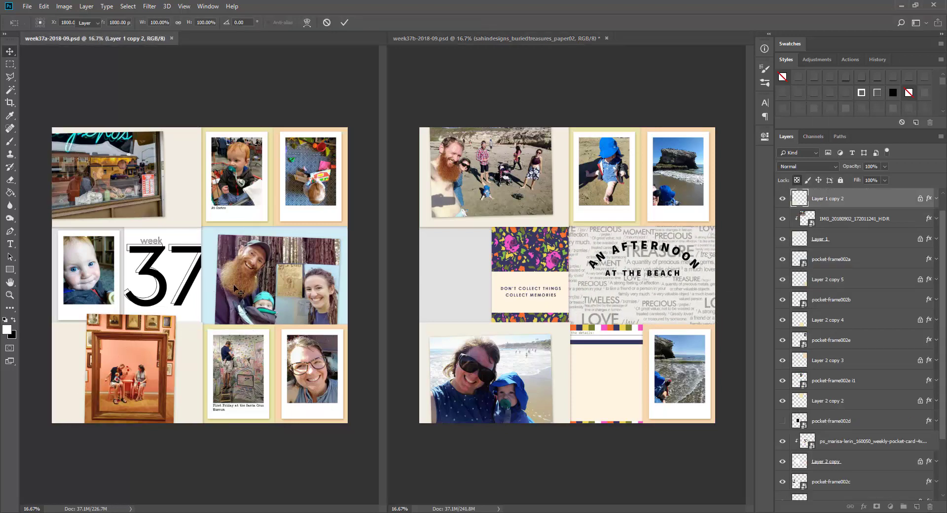
right_click(835, 203)
left_click(739, 307)
Place sahindesigns_buriedtreasures_paper09 above Layer 1 in week37b-2018-09.psd and clip it to the pocket behind the group beach photo.
right_click(563, 198)
left_click(579, 201)
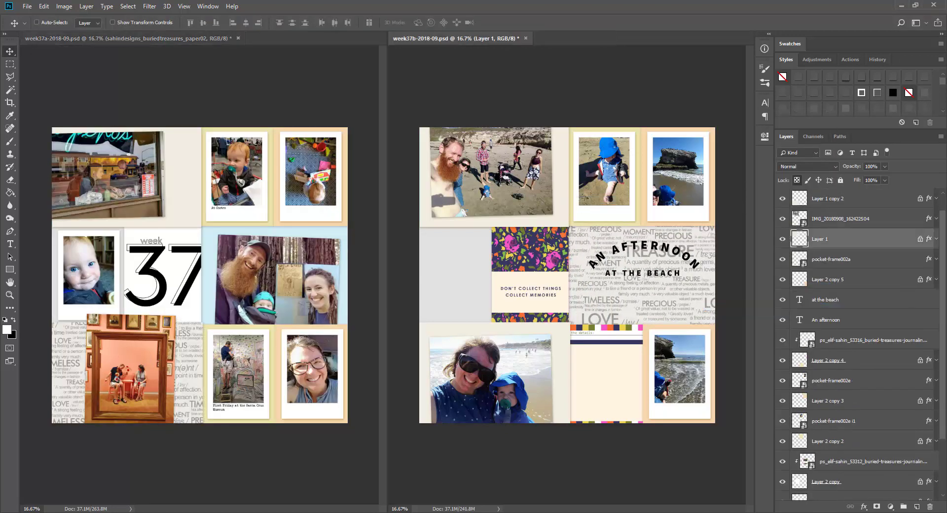
left_click_drag(578, 201, 667, 275)
right_click(880, 242)
left_click(868, 270)
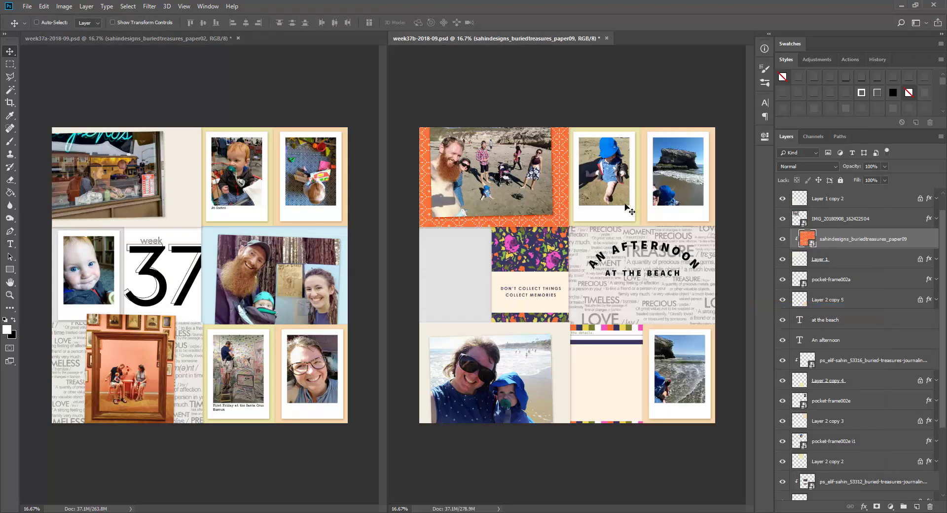
Place sahindesigns_buriedtreasures_paper07 above Layer 2 copy 2 in the week37b layout and clip it to that pocket.
right_click(642, 210)
left_click(652, 211)
left_click_drag(651, 211, 523, 277)
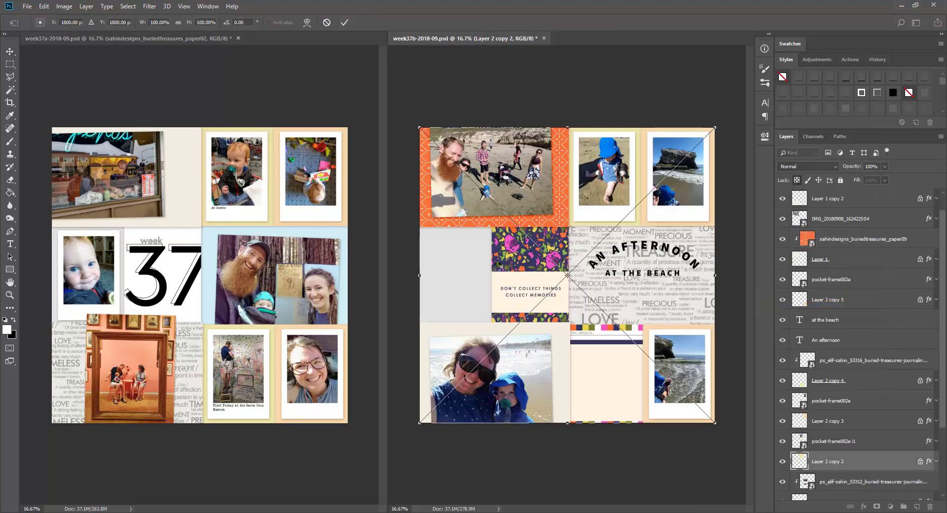
key("Return")
right_click(890, 470)
left_click(858, 261)
Place sahindesigns_buriedtreasures_paper08 above Layer 2 copy 3 and clip it to the top-right pocket of the week37b layout.
right_click(623, 154)
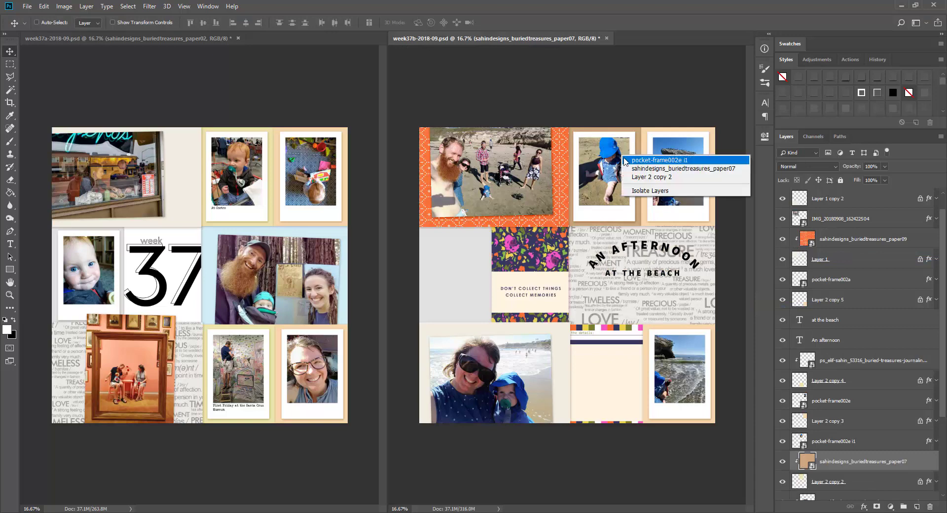
left_click(624, 159)
right_click(625, 160)
left_click(661, 157)
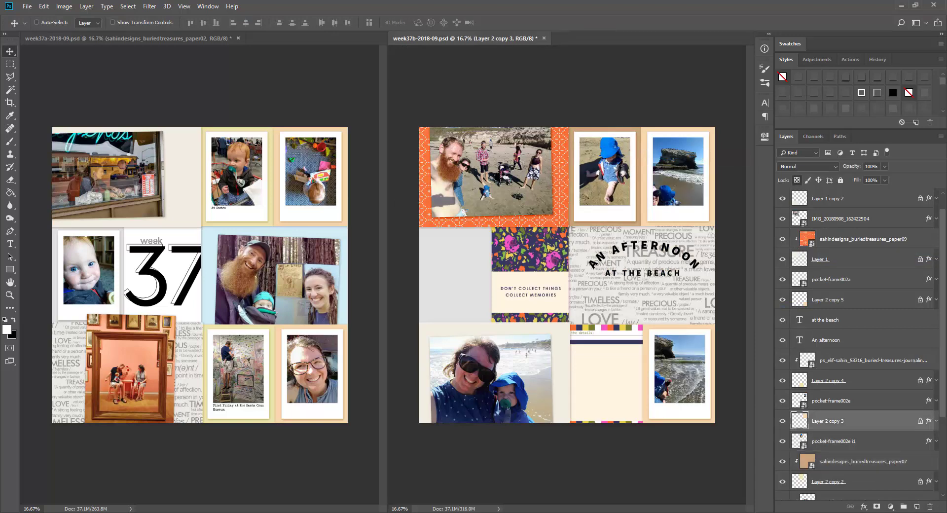
left_click_drag(581, 273, 563, 275)
key("Return")
right_click(872, 420)
left_click(859, 214)
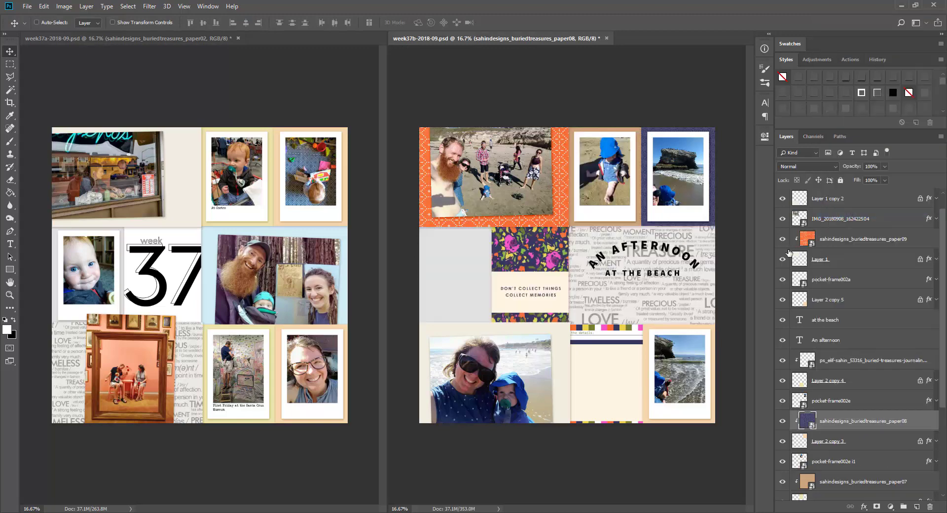
Place sahindesigns_buriedtreasures_paper06 above Layer 1 in week37a-2018-09.psd and clip it to the top-left pocket.
left_click(217, 201, "ctrl")
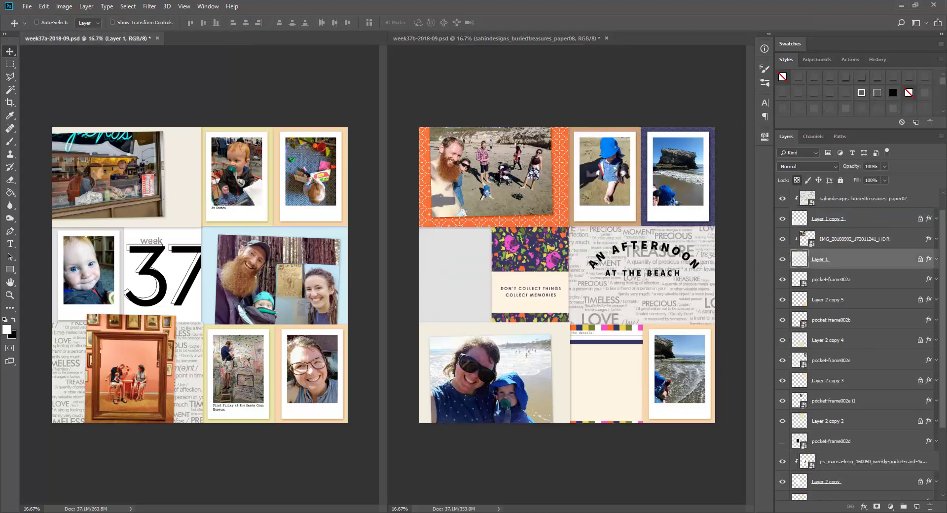
left_click_drag(200, 264, 194, 260)
key("Return")
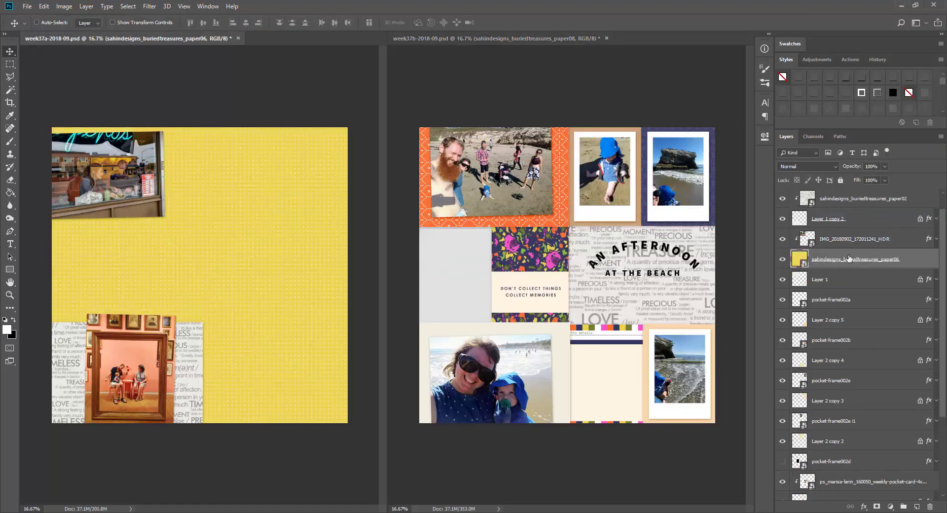
right_click(846, 259)
left_click(783, 307)
Place sahindesigns_buriedtreasures_paper04 above Layer 2 copy 2 in week37a-2018-09.psd and clip it to that top-row pocket.
right_click(228, 178)
left_click(248, 193)
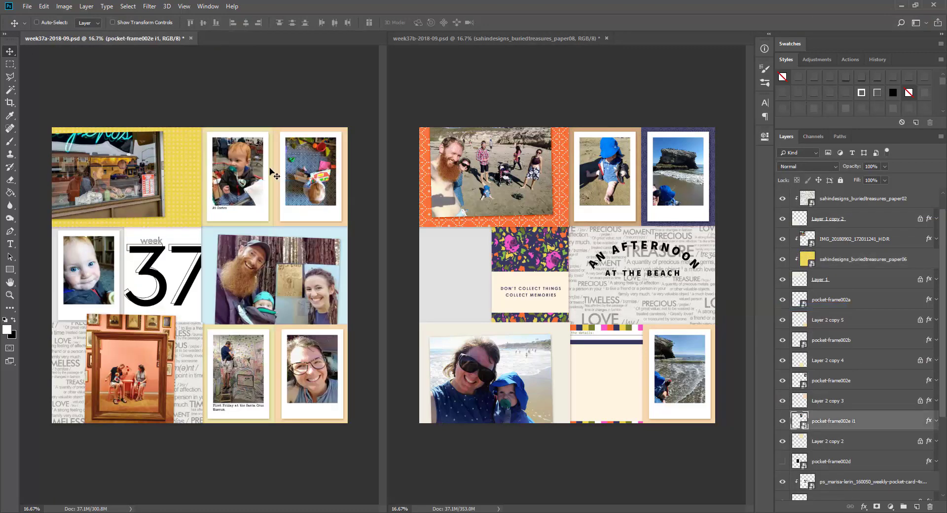
right_click(271, 169)
left_click(298, 174)
left_click_drag(166, 219, 182, 224)
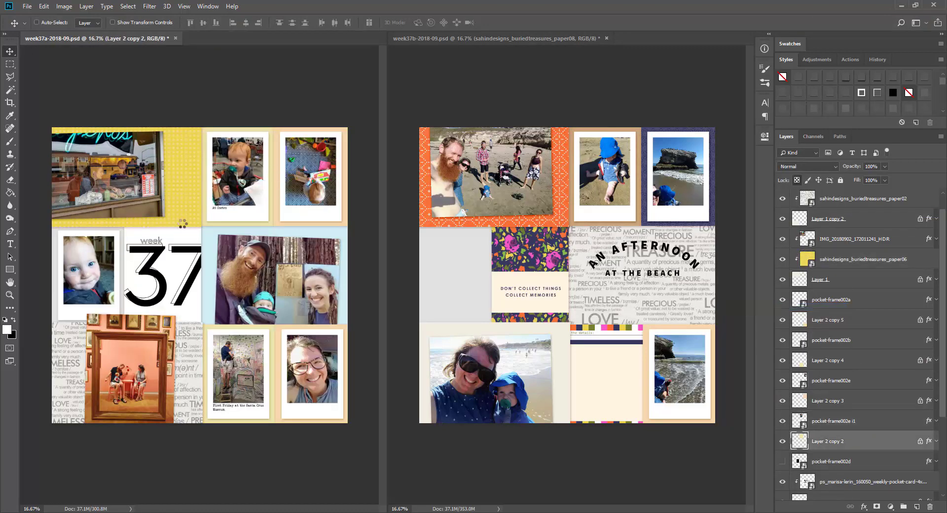
key("Return")
right_click(878, 439)
left_click(852, 229)
Place sahindesigns_buriedtreasures_paper11 above Layer 2 copy 3 in the week37a layout and clip it to the top-right pocket.
right_click(287, 130)
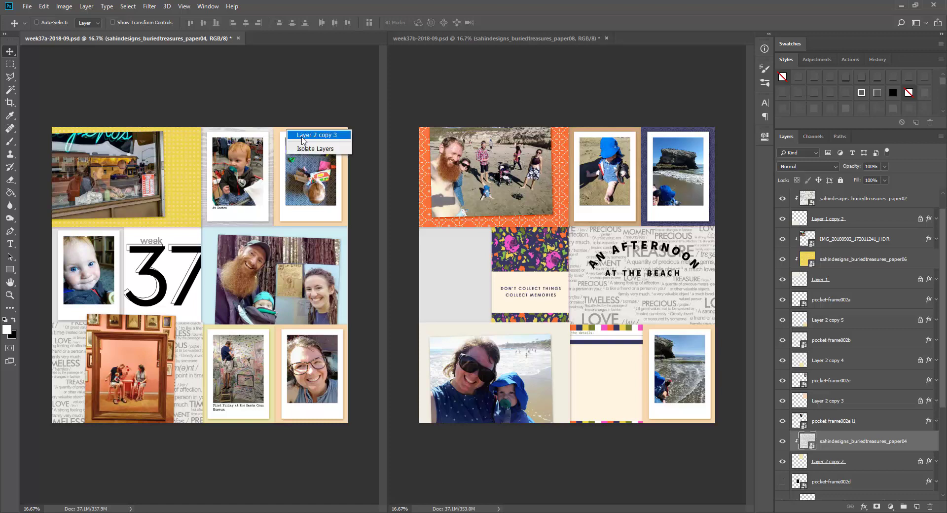
left_click(300, 135)
left_click_drag(245, 316, 246, 316)
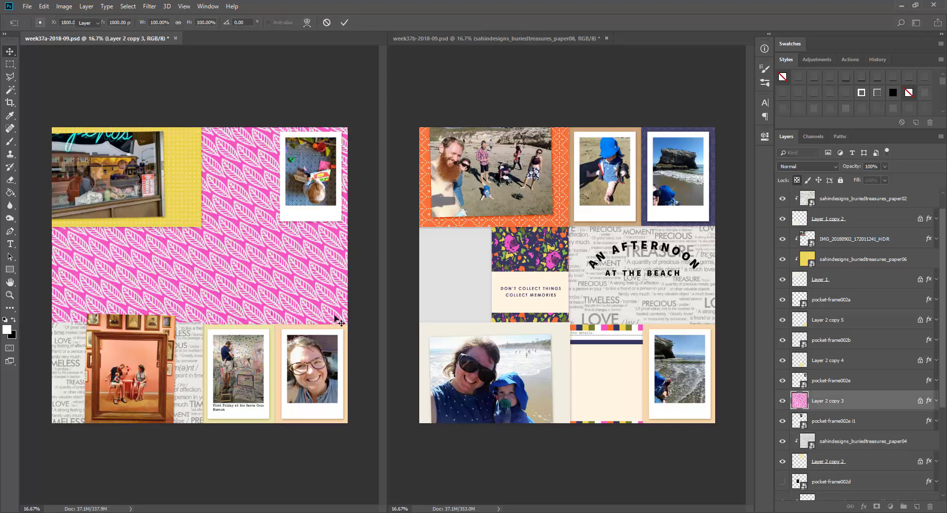
key("Return")
right_click(859, 401)
left_click(810, 316)
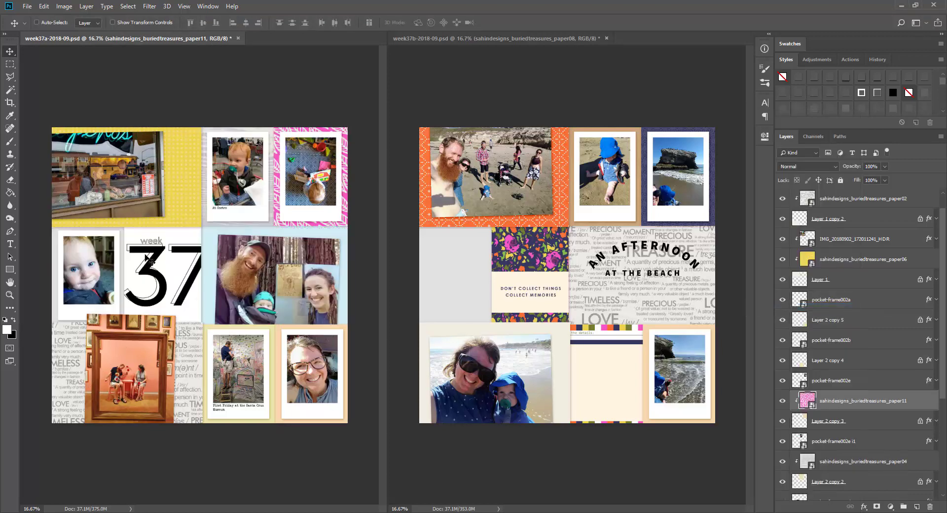
Place sahindesigns_buriedtreasures_paper01 above Layer 2 in the week37a layout and clip it to the pocket behind the baby portrait.
right_click(203, 232)
left_click(227, 242)
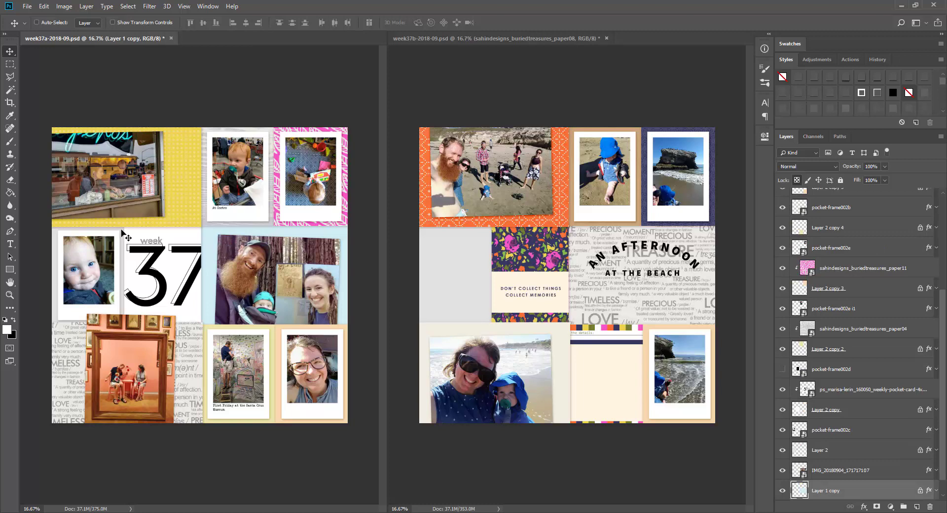
right_click(122, 230)
left_click(140, 236)
left_click_drag(183, 245, 183, 245)
key("Return")
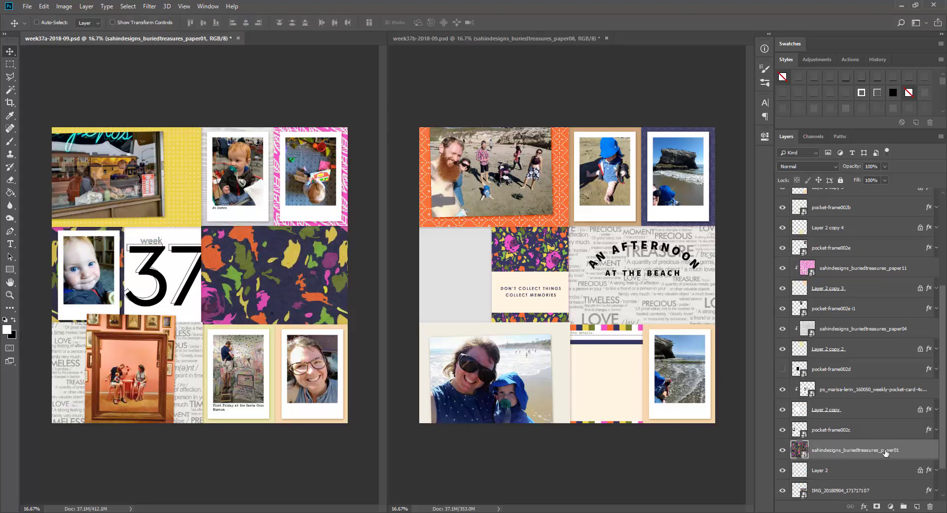
right_click(886, 453)
left_click(789, 186)
Place sahindesigns_buriedtreasures_paper01 above Layer 2 copy 5 in the week37a layout and clip it to the bottom-right pocket.
right_click(280, 334)
left_click(296, 340)
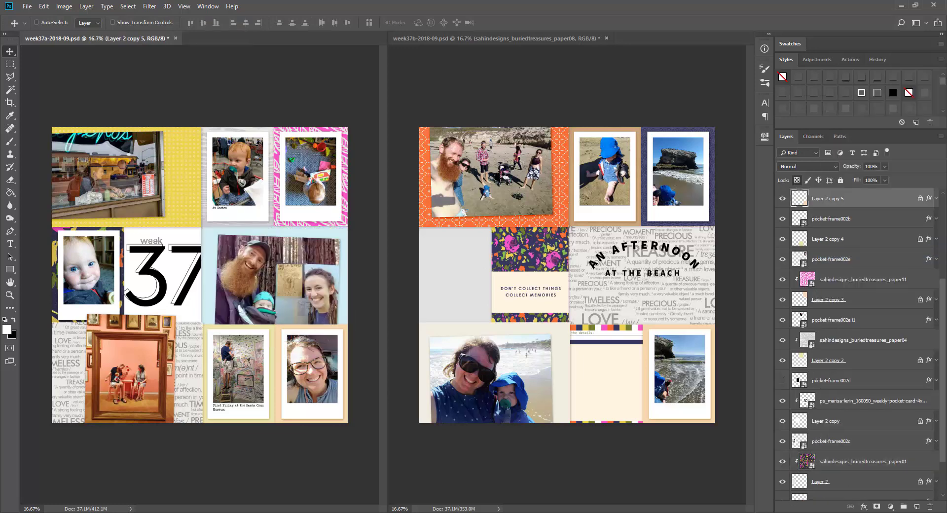
left_click_drag(102, 278, 107, 282)
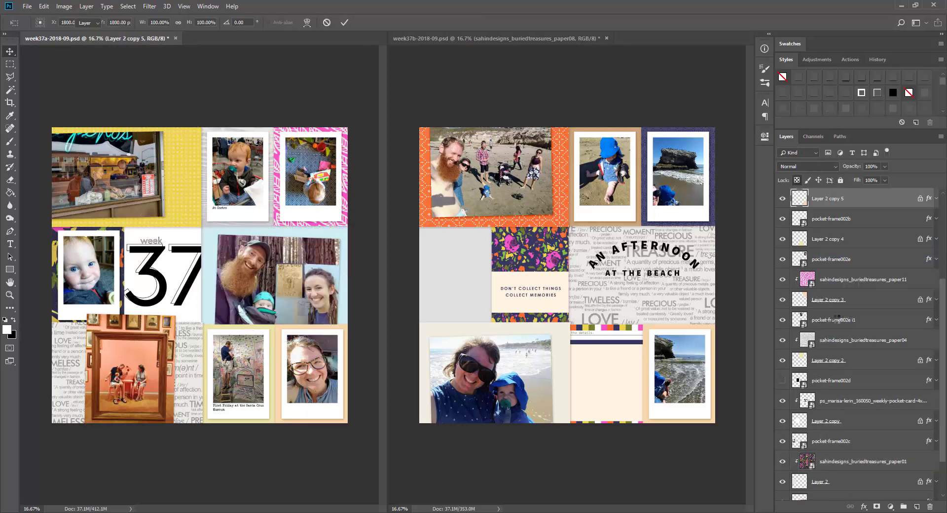
key("Return")
right_click(852, 200)
left_click(813, 308)
Replace sahindesigns_buriedtreasures_paper08 above Layer 2 copy 3 in week37b-2018-09.psd with paper01, clipped to the top-right pocket.
right_click(709, 210)
left_click(718, 214)
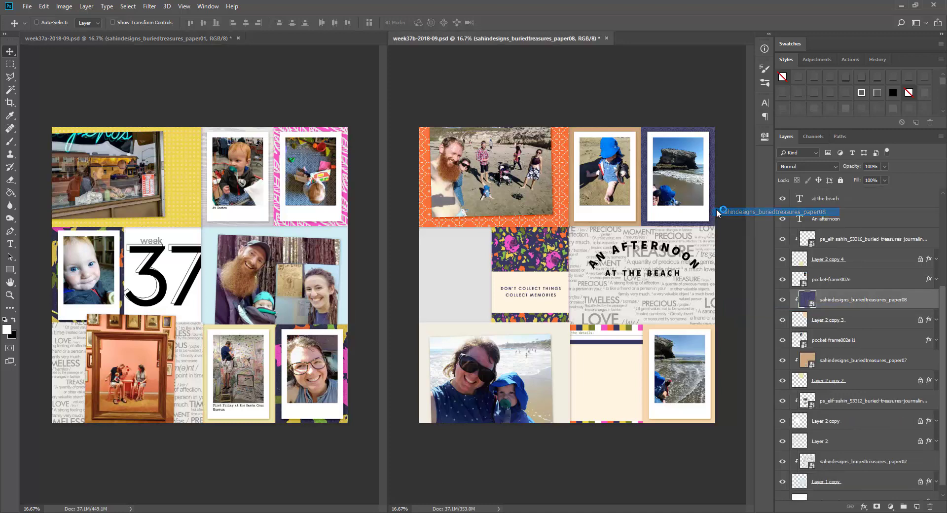
key("Delete")
left_click_drag(477, 231, 583, 260)
key("Return")
right_click(871, 309)
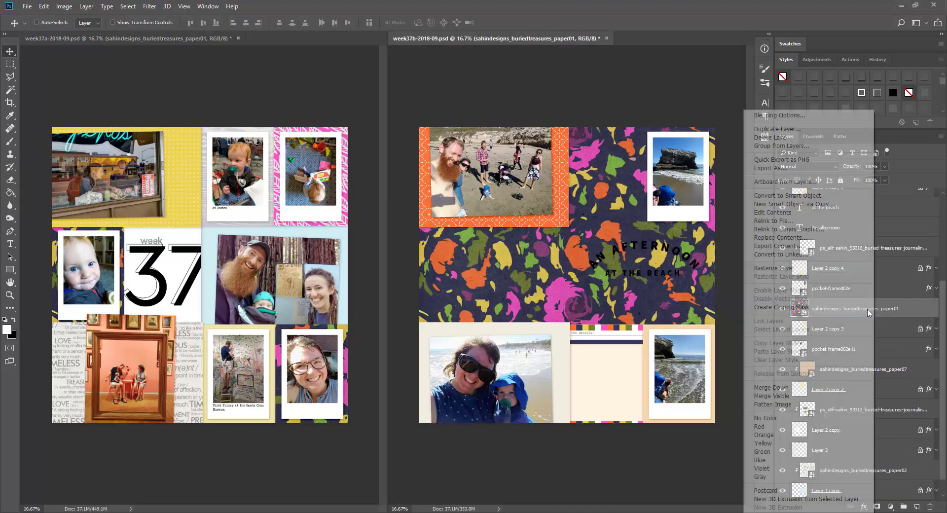
left_click(814, 308)
Place sahindesigns_buriedtreasures_paper06 above Layer 2 in the week37b layout and clip it to the empty middle-left pocket.
right_click(476, 268)
left_click(491, 273)
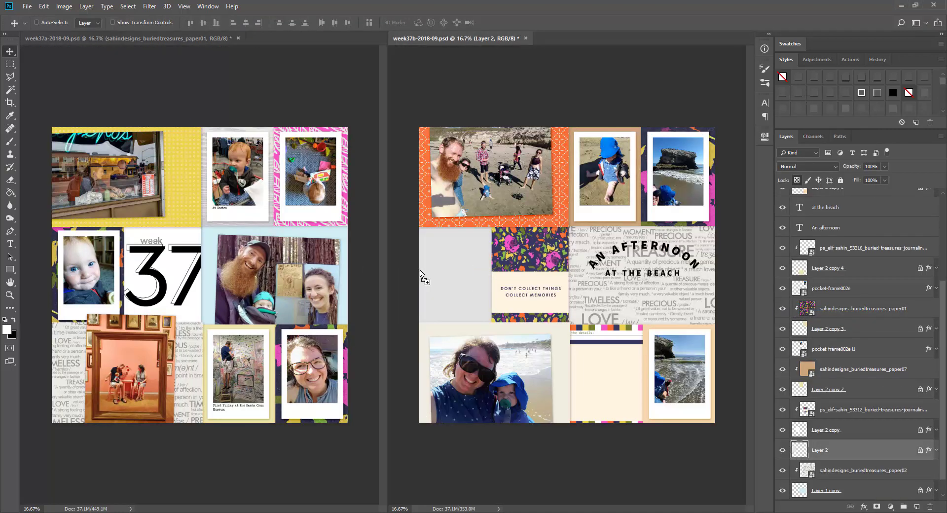
key("ctrl+v")
right_click(854, 450)
left_click(848, 241)
Place sahindesigns_buriedtreasures_paper08 above Layer 1 copy 2 in the week37b layout and clip it to the bottom-left pocket.
right_click(563, 335)
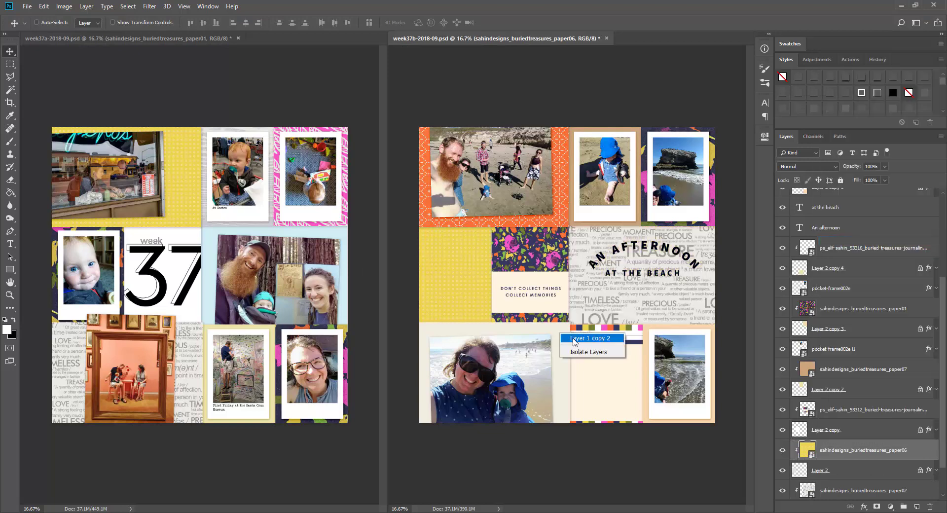
left_click(575, 339)
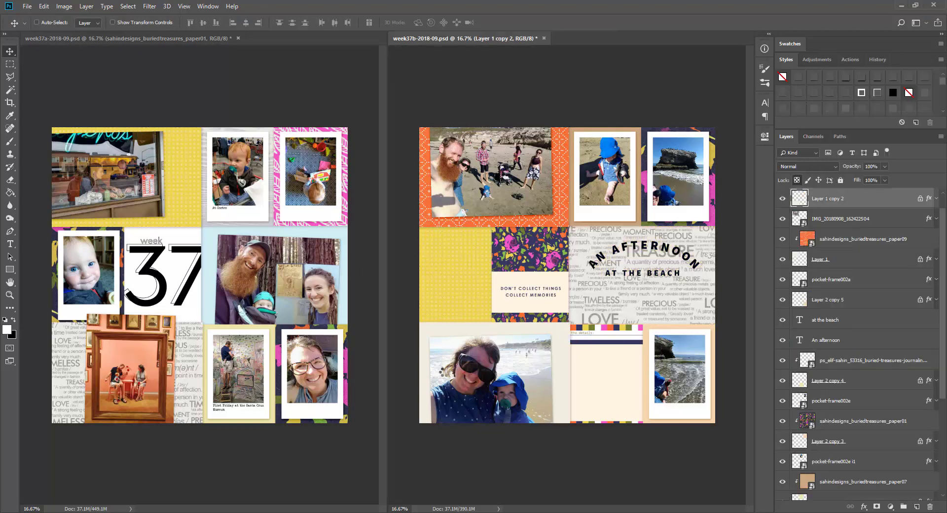
key("ctrl+v")
right_click(853, 199)
left_click(848, 268)
Place sahindesigns_buriedtreasures_paper10 above Layer 2 copy 5 in the week37b layout and clip it to the bottom-right pocket.
right_click(647, 342)
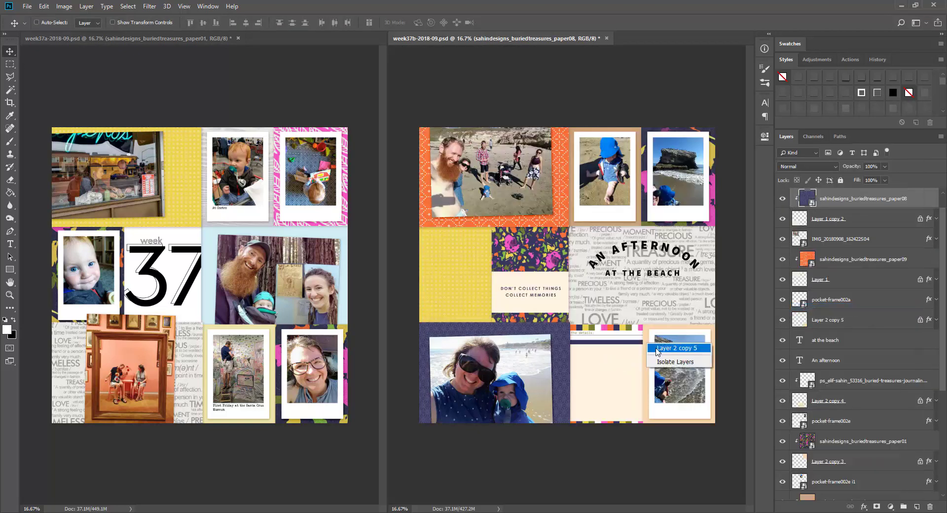
left_click(661, 346)
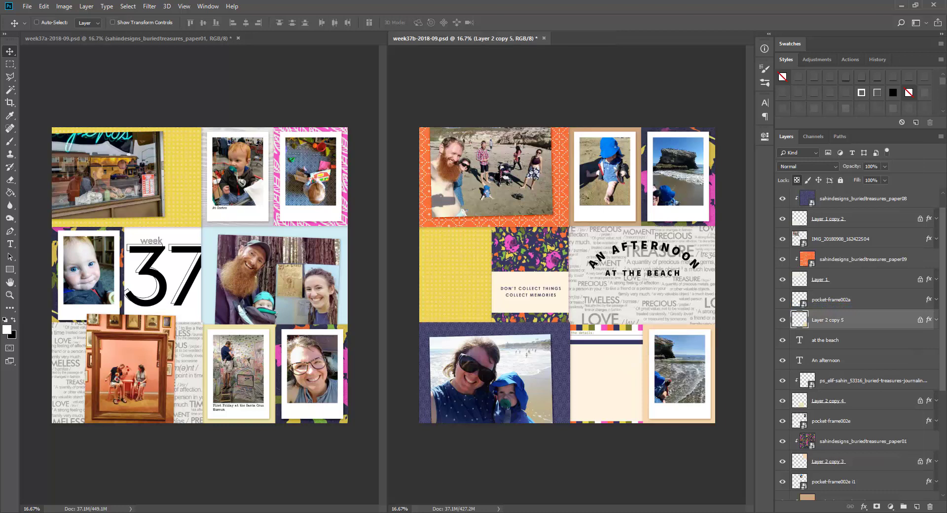
key("ctrl+v")
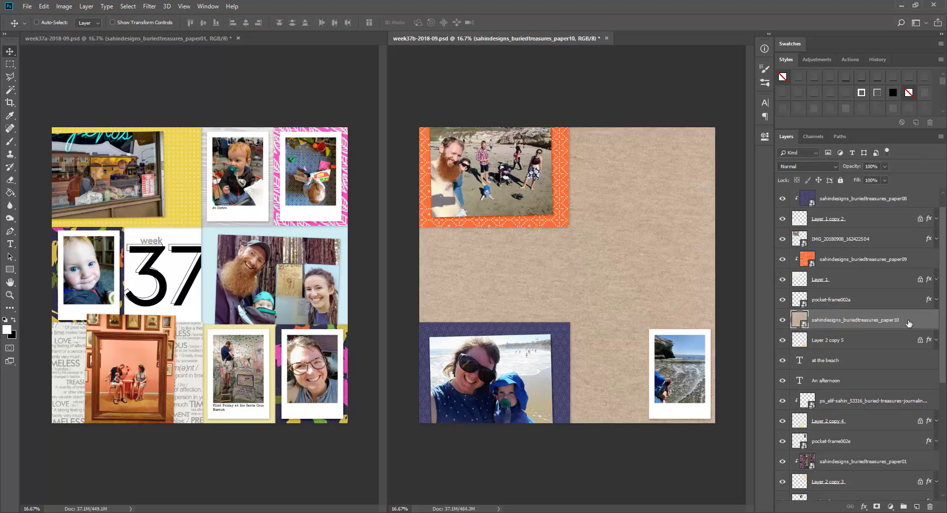
right_click(910, 323)
left_click(849, 307)
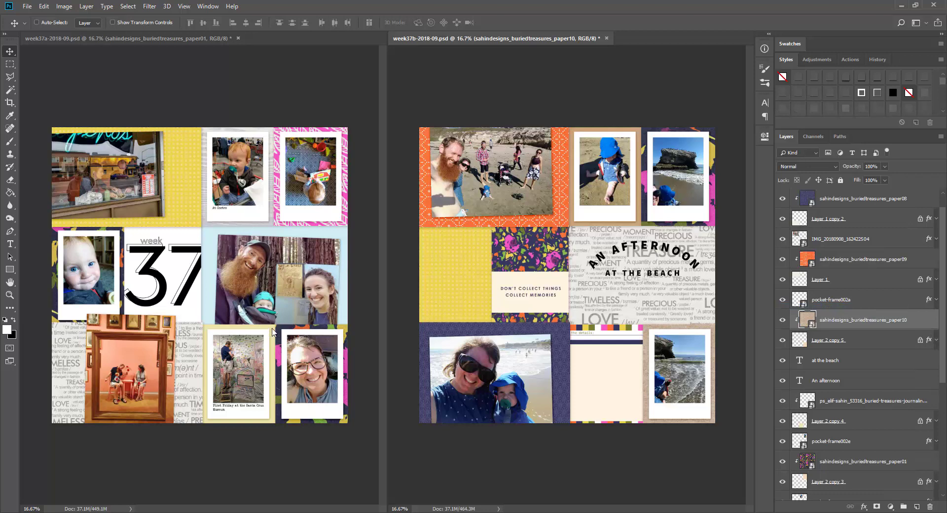
Place sahindesigns_buriedtreasures_paper10 above Layer 2 copy 4 in the week37a layout and clip it to that bottom-row pocket.
left_click(273, 332)
left_click(890, 399)
key("ctrl+v")
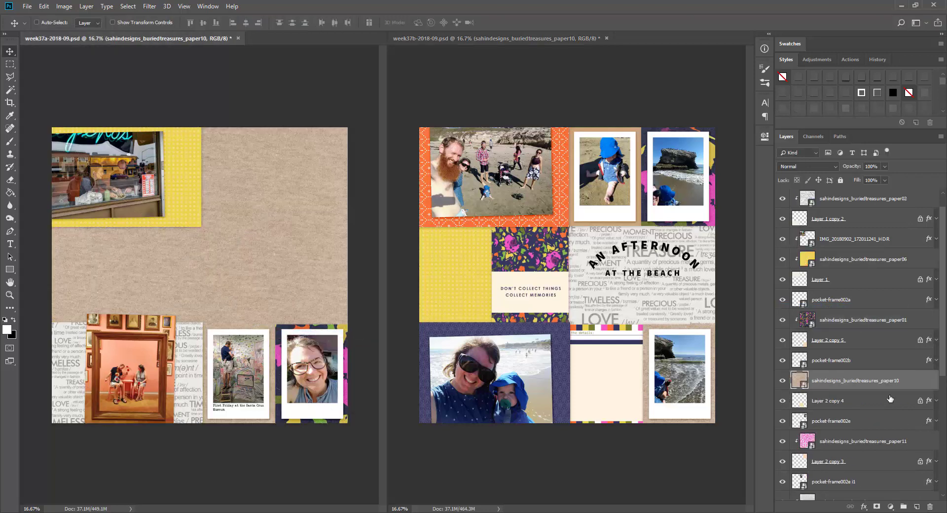
right_click(895, 381)
left_click(842, 309)
Place sahindesigns_buriedtreasures_paper09 above Layer 1 copy in the week37a layout and delete the hidden pocket-frame002d layer.
right_click(345, 275)
left_click(361, 281)
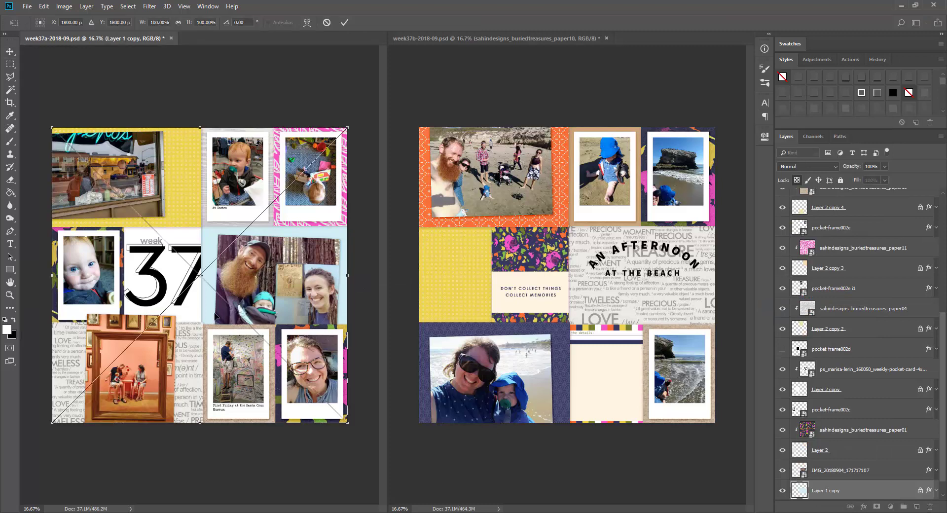
key("ctrl+v")
left_click(837, 346)
key("Delete")
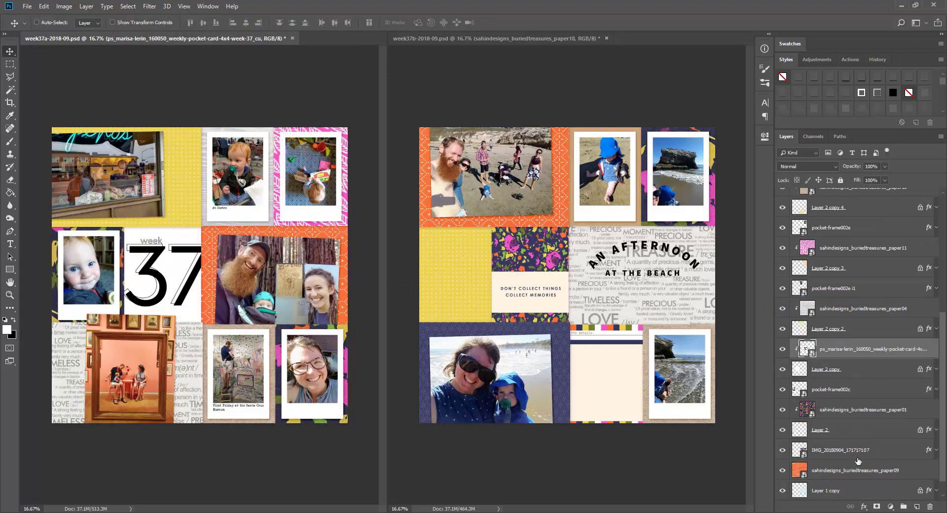
Replace sahindesigns_buriedtreasures_paper09 above Layer 1 copy with paper08 and clip it to the pocket behind the family photo.
left_click(864, 469)
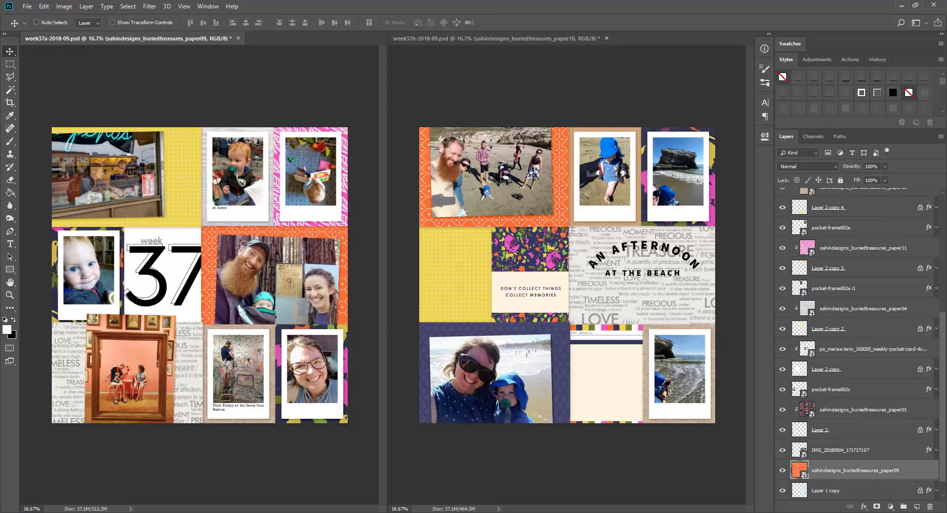
key("Delete")
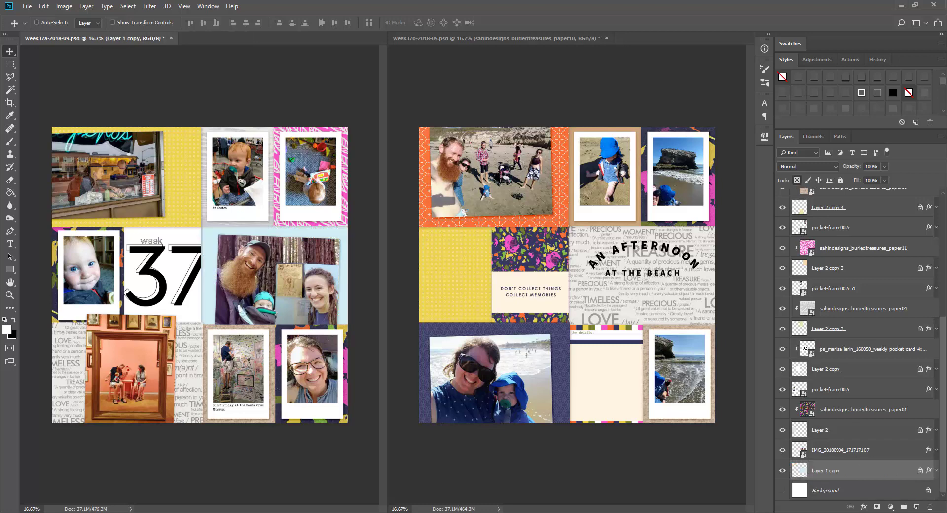
left_click_drag(198, 262, 235, 272)
key("Delete")
left_click_drag(19, 312, 314, 312)
right_click(919, 469)
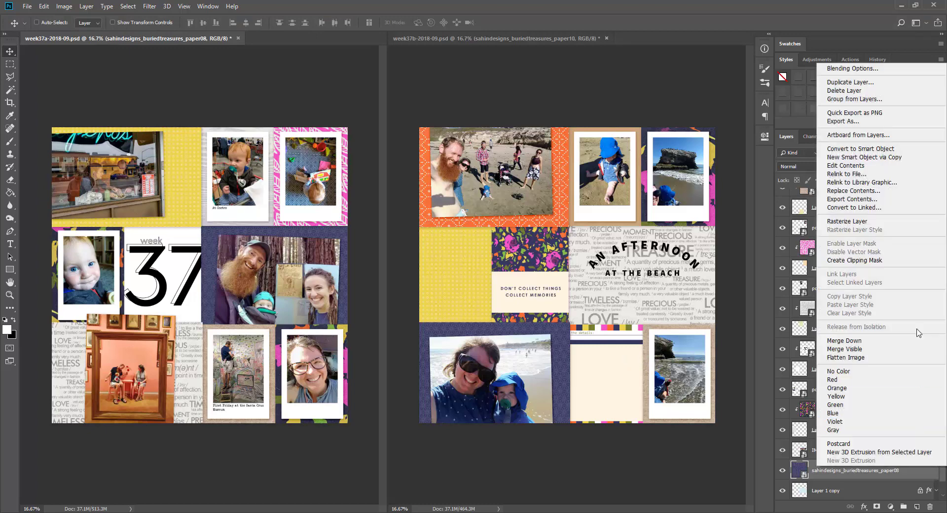
left_click(902, 258)
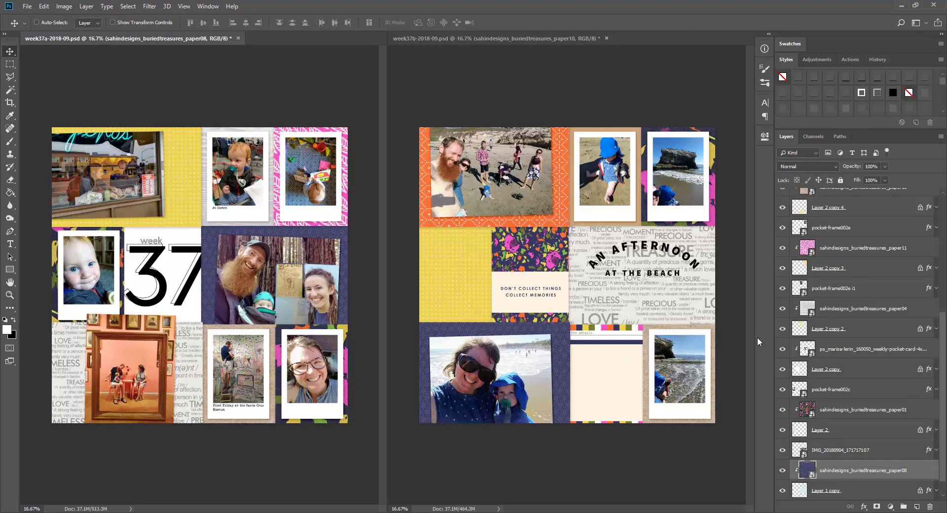
Save both week37a-2018-09.psd and week37b-2018-09.psd.
key("ctrl+s")
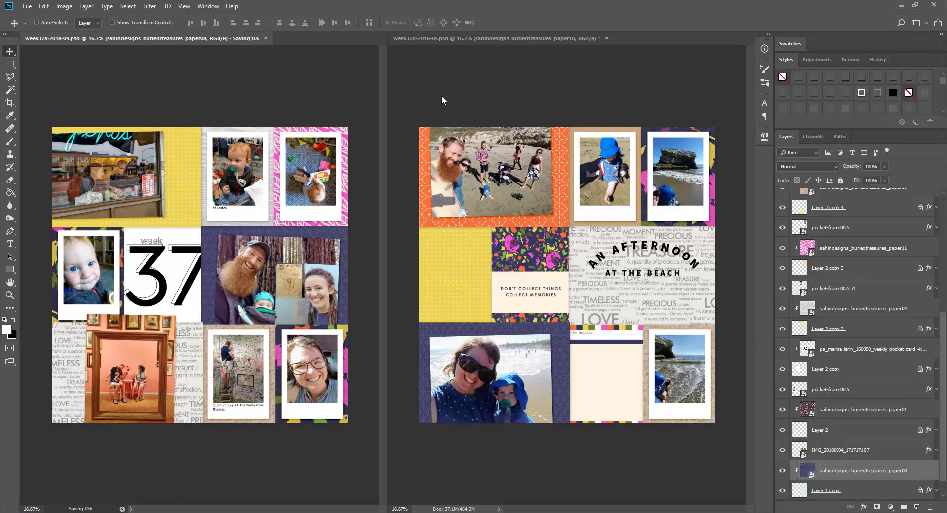
left_click(442, 96)
key("ctrl+s")
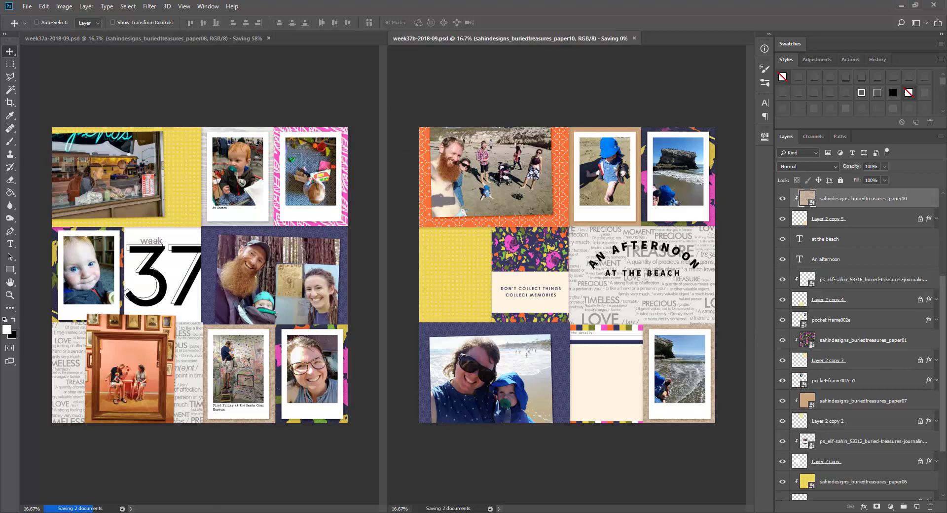
Draw a white ellipse behind the "An afternoon at the beach" title on a new layer above journaling-card-05 and give it a drop shadow style.
right_click(691, 259)
left_click(704, 290)
left_click(830, 280)
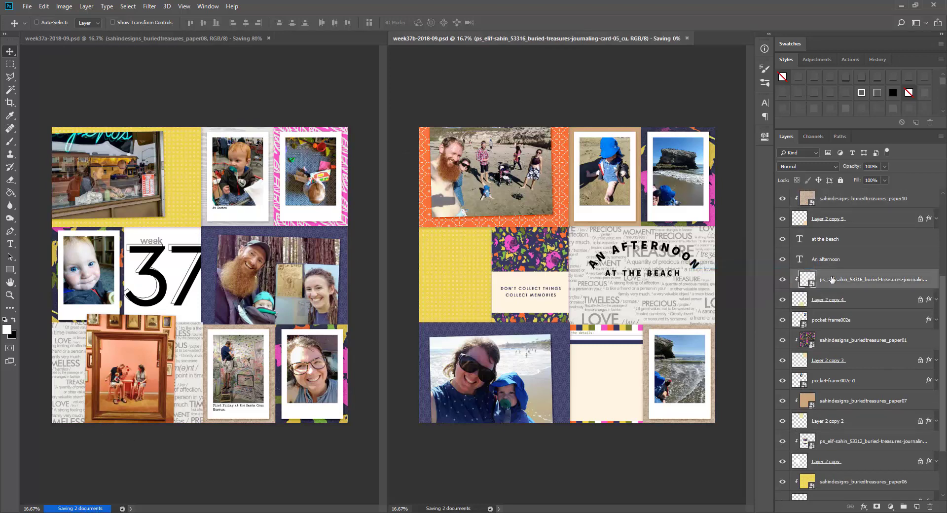
key("ctrl+shift+n")
key("Return")
key("u")
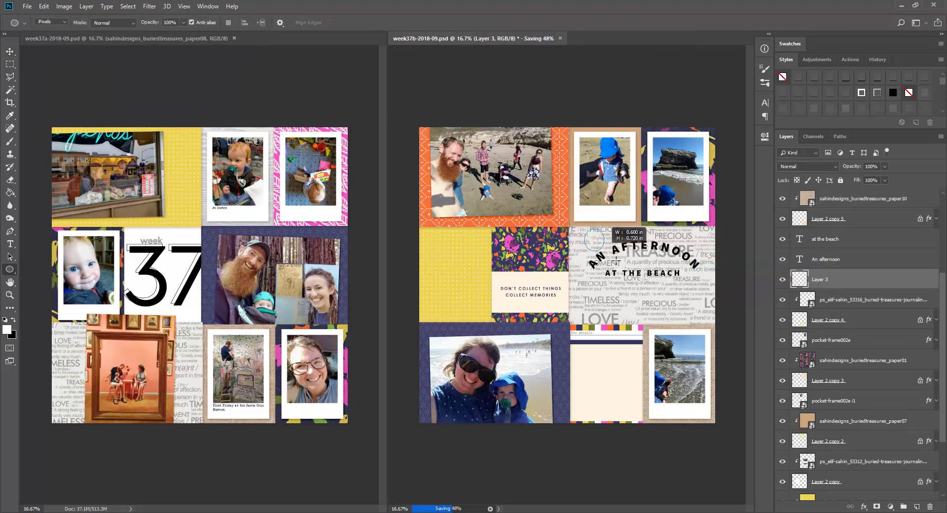
mouse_move(616, 261)
left_mouse_down()
mouse_move(710, 312)
mouse_move(673, 306)
left_mouse_up()
key("v")
left_click(810, 72)
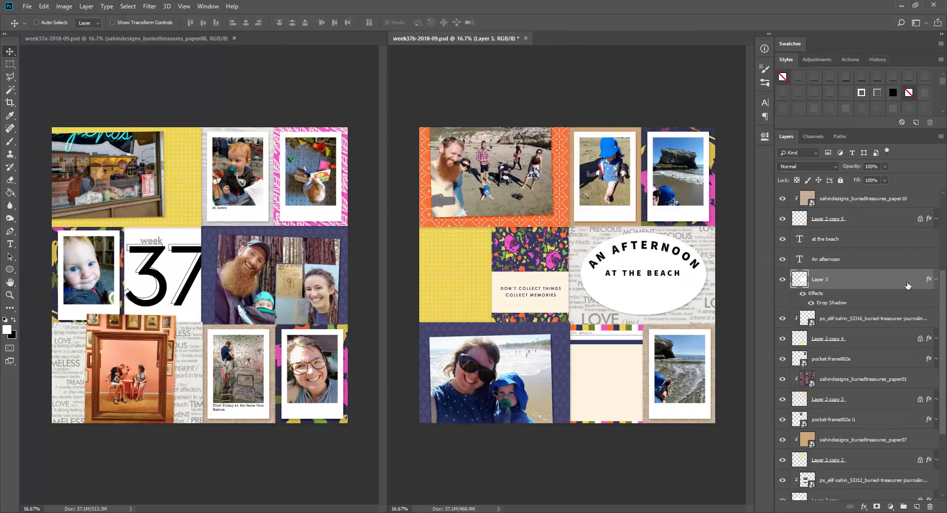
left_click(936, 281)
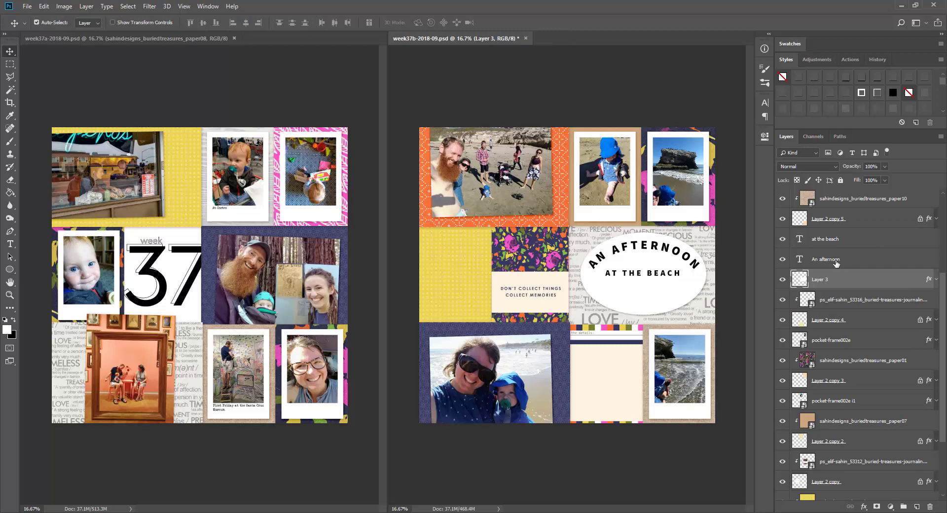
Select the ellipse layer with both title text layers and move them down together toward the pocket's lower edge.
left_click(836, 263, "ctrl")
left_click(837, 242, "ctrl")
key("shift+Down")
key("shift+Down")
key("shift+Down")
key("shift+Down")
key("shift+Down")
key("shift+Down")
key("shift+Down")
key("shift+Down")
key("shift+Down")
key("shift+Down")
key("shift+Down")
key("shift+Down")
key("shift+Down")
key("shift+Down")
key("shift+Down")
key("shift+Down")
key("shift+Down")
key("shift+Down")
key("shift+Down")
key("shift+Down")
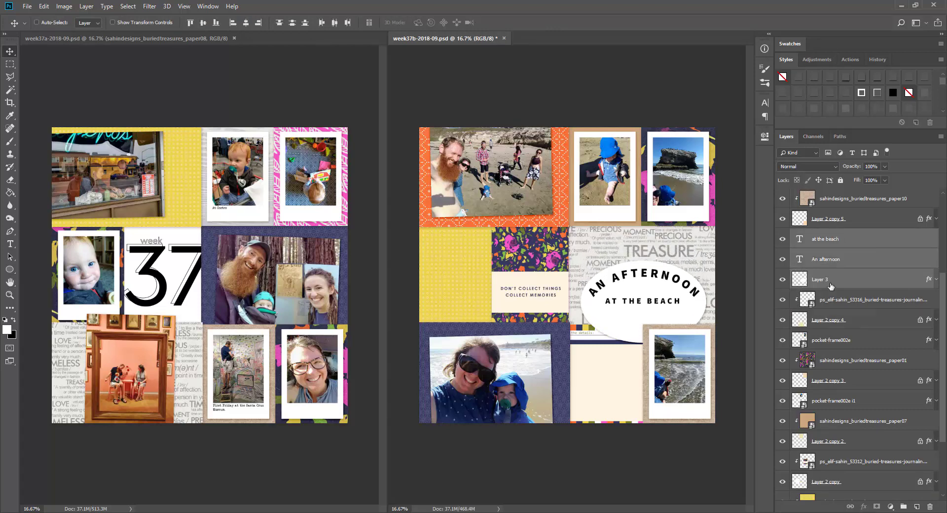
Reorder the ellipse and title layers beneath Layer 2 copy 4 and nudge them down until the title sits at the pocket's lower edge.
left_click_drag(832, 280, 839, 238)
key("shift+Down")
key("shift+Down")
key("shift+Down")
key("shift+Down")
key("shift+Down")
key("shift+Down")
key("shift+Down")
key("shift+Down")
key("shift+Down")
key("shift+Down")
key("shift+Down")
key("shift+Down")
key("shift+Down")
key("shift+Down")
key("shift+Down")
key("shift+Down")
key("shift+Down")
key("shift+Down")
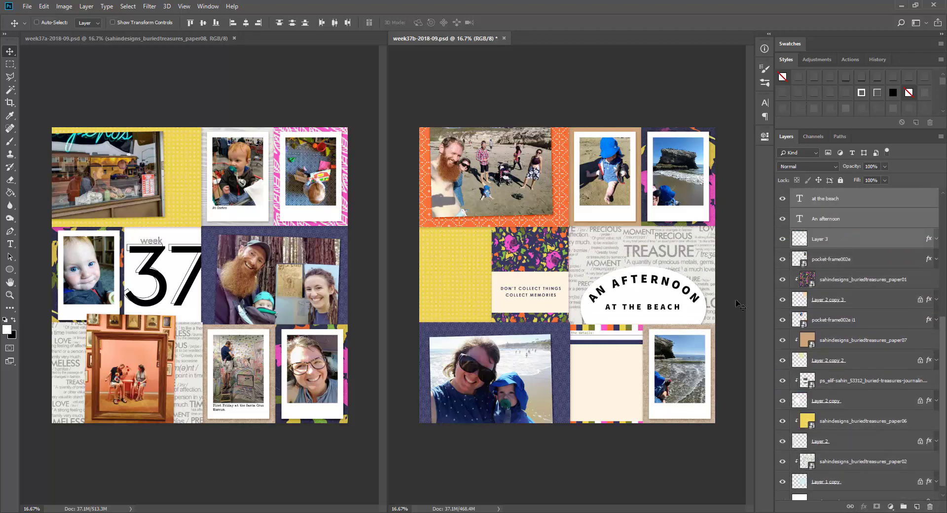
Place sahindesigns_buriedtreasures_paper12 above the white ellipse layer and clip it to the ellipse.
left_click(852, 245)
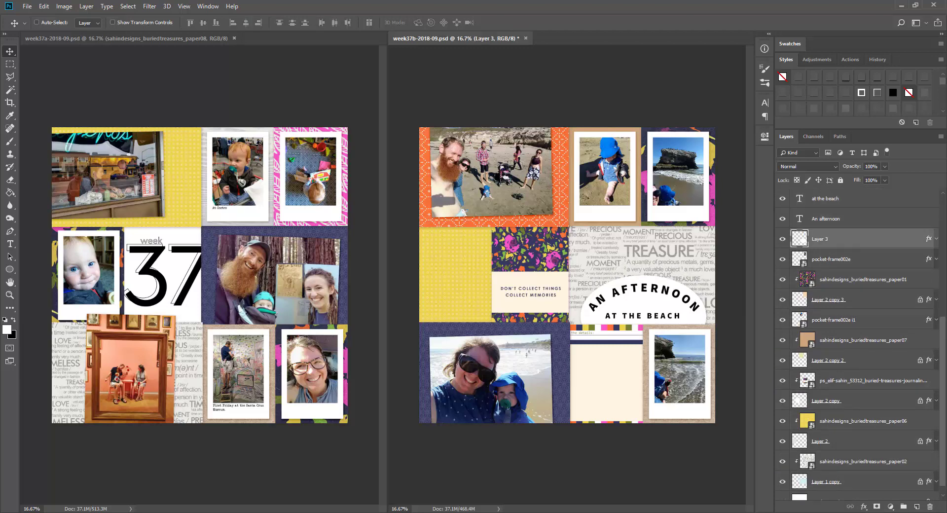
right_click(885, 239)
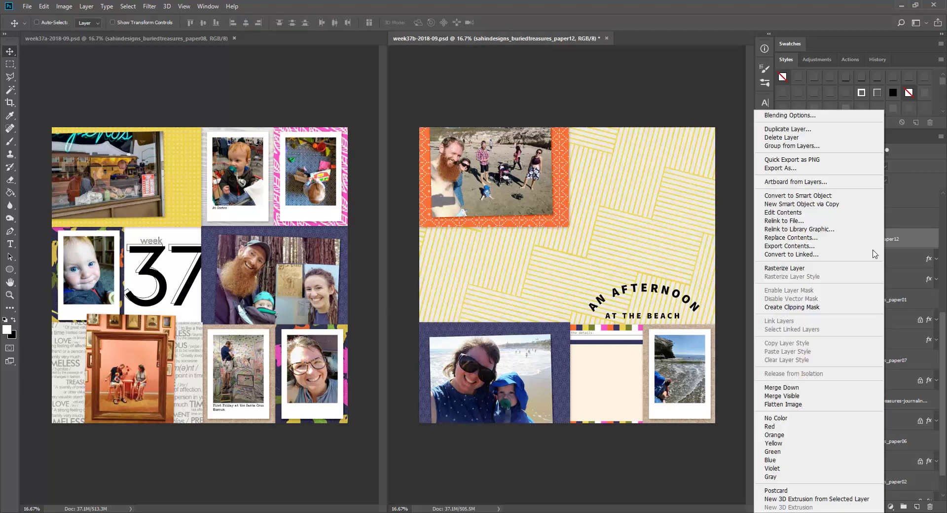
left_click(814, 308)
Recolor the "An afternoon" title text with navy sampled from the layout.
left_click(834, 198)
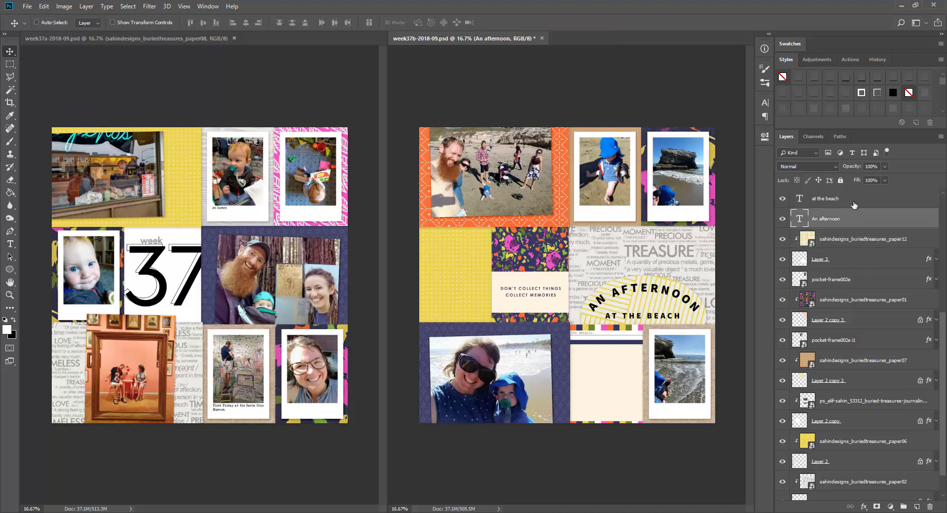
left_click(828, 219)
left_click(765, 103)
left_click(735, 161)
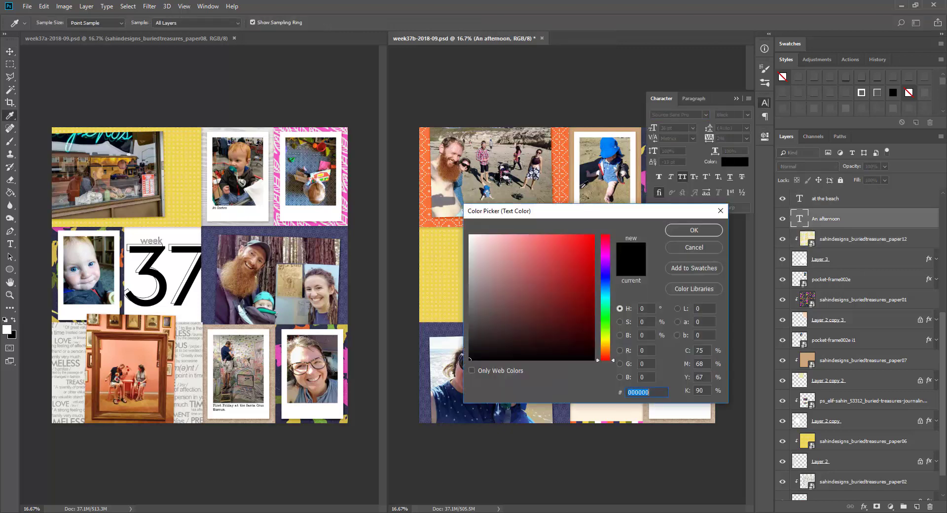
left_click_drag(579, 212, 758, 323)
left_click(563, 335)
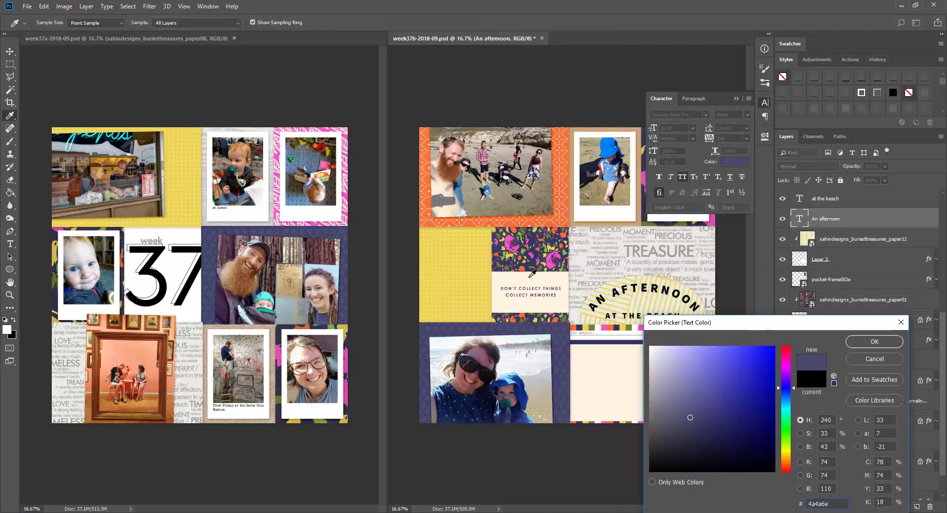
left_click(887, 340)
Recolor the "at the beach" text with orange sampled from the orange patterned paper.
left_click(876, 202)
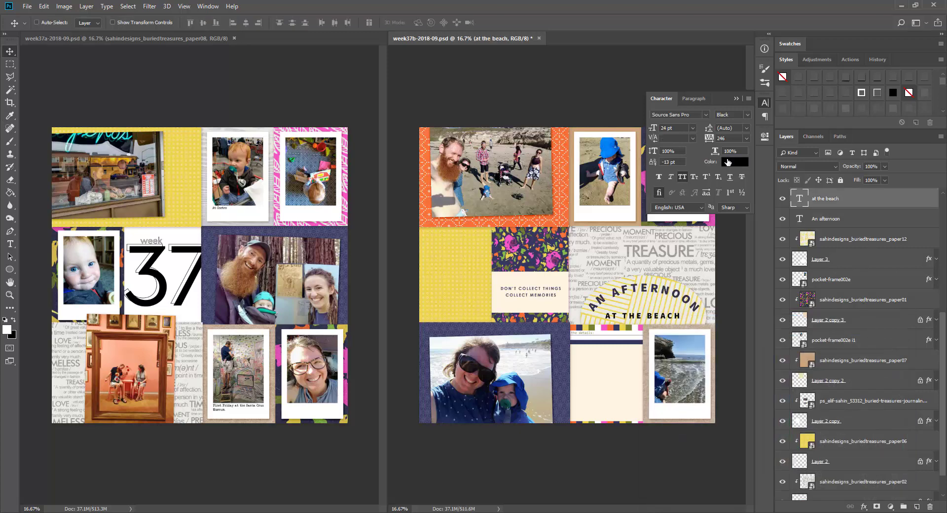
left_click(734, 162)
left_click(570, 164)
left_click(861, 336)
Select both title text layers with the ellipse layer and nudge them down together within the pocket.
left_click(833, 221, "shift")
key("shift+Down")
key("shift+Down")
key("shift+Down")
key("shift+Down")
key("shift+Down")
key("shift+Down")
key("shift+Down")
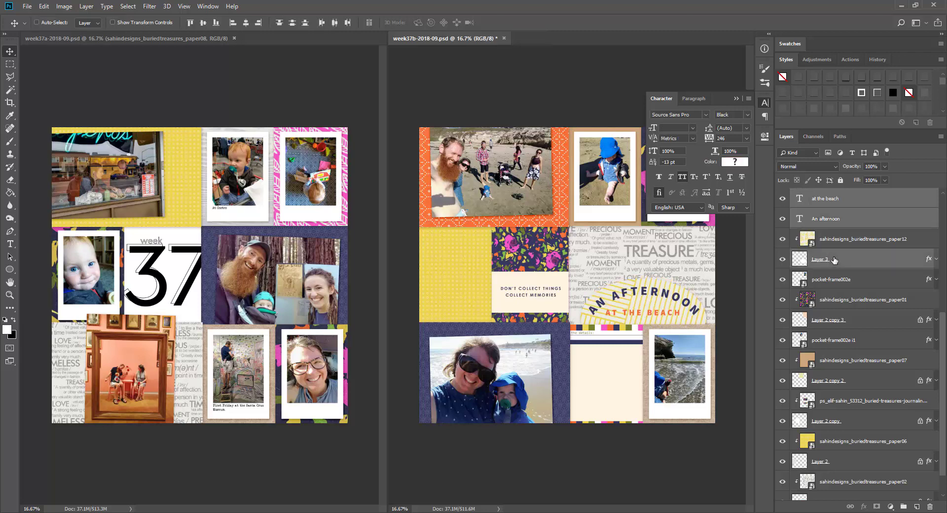
key("shift+Down")
key("shift+Down")
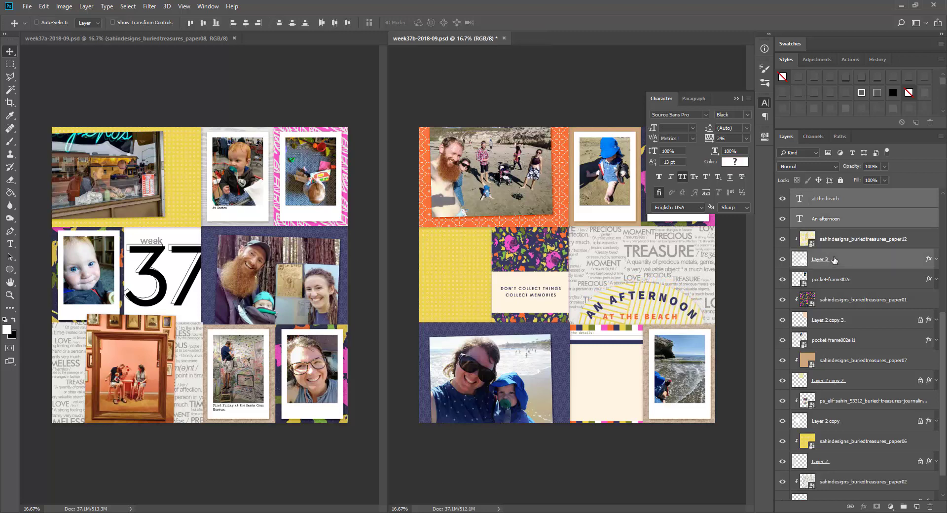
left_click(737, 98)
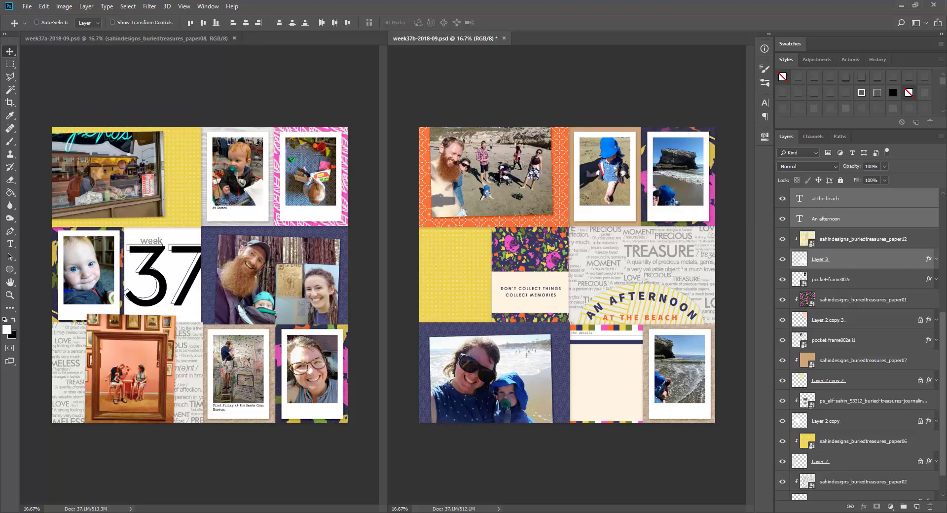
Switch to the browser, return to the Buried Treasures Elements kit page, download the kit ZIP and switch back to Photoshop.
key("alt+Tab")
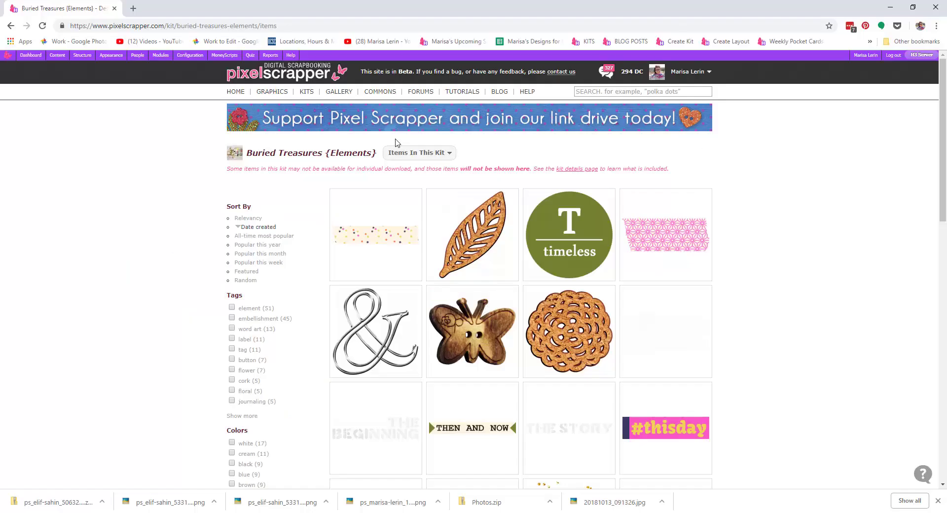
left_click(11, 26)
left_click(601, 394)
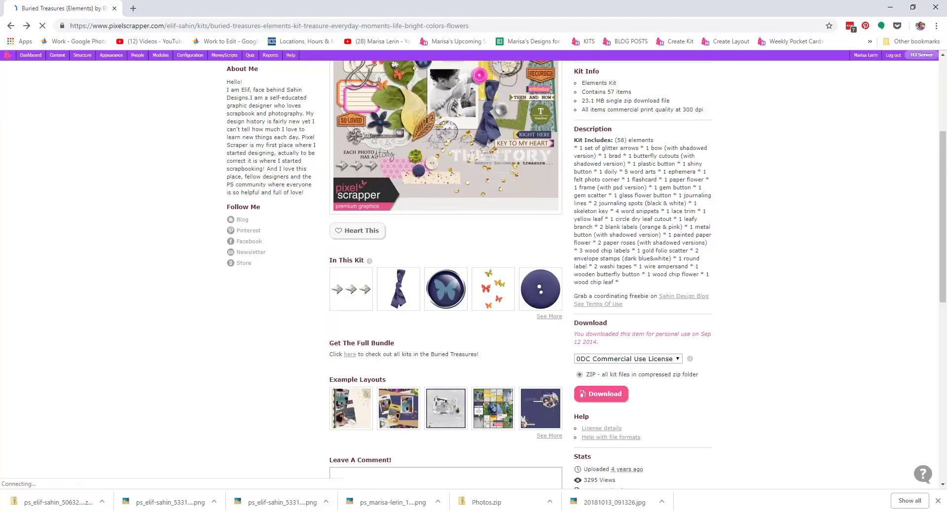
key("alt+Tab")
Add the text "Natural bridges state park" on the journaling card below "the details:".
scroll(586, 370, "up", 4)
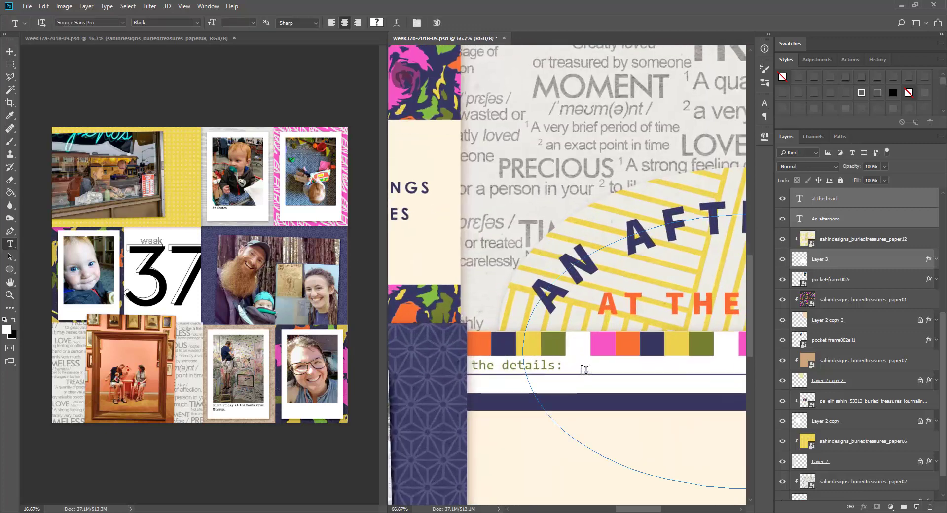
left_click(486, 418)
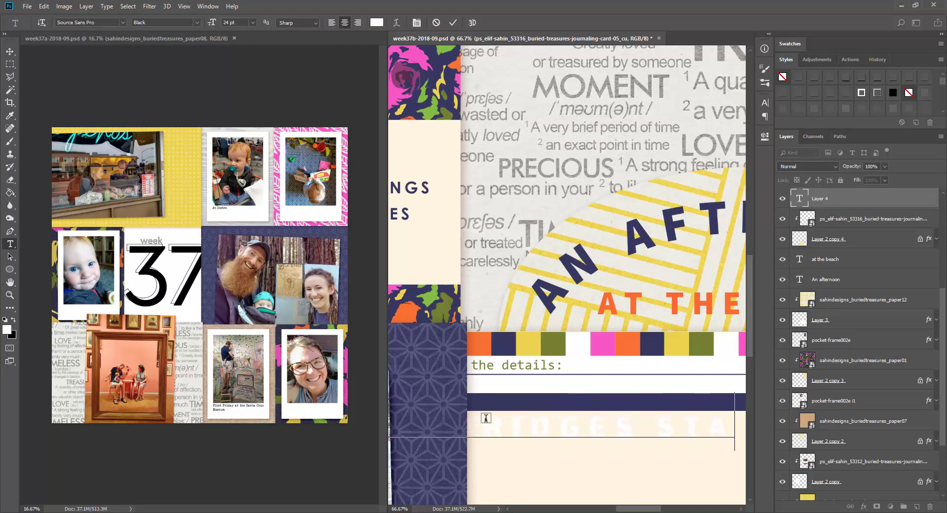
key("ctrl+Return")
key("v")
Format the park name text in Veteran Typewriter at 10 pt in black.
left_click(765, 103)
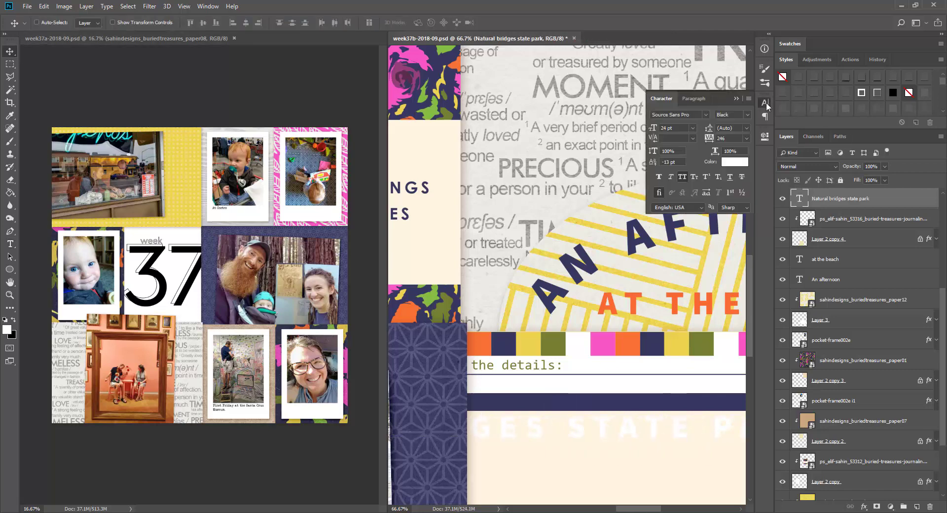
left_click(708, 114)
left_click(694, 140)
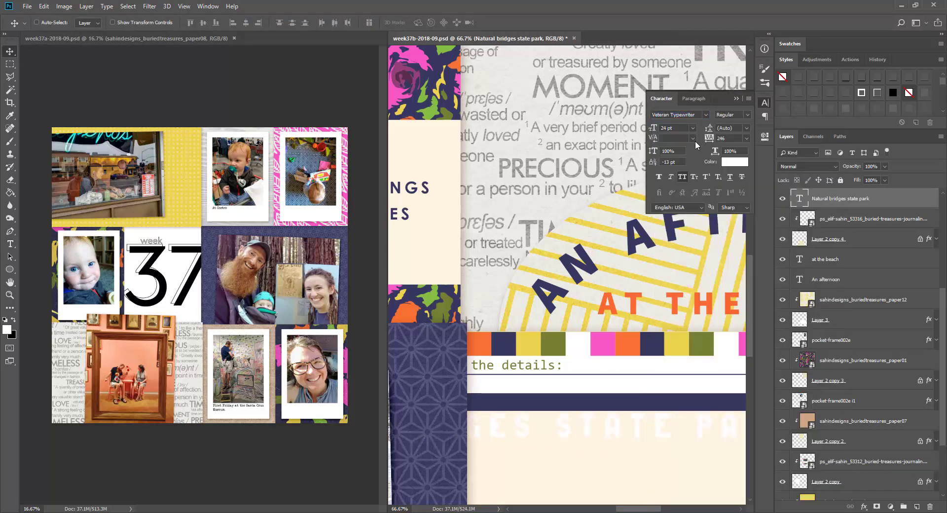
left_click(692, 128)
left_click(677, 169)
left_click(737, 161)
left_click_drag(718, 367, 636, 474)
key("Return")
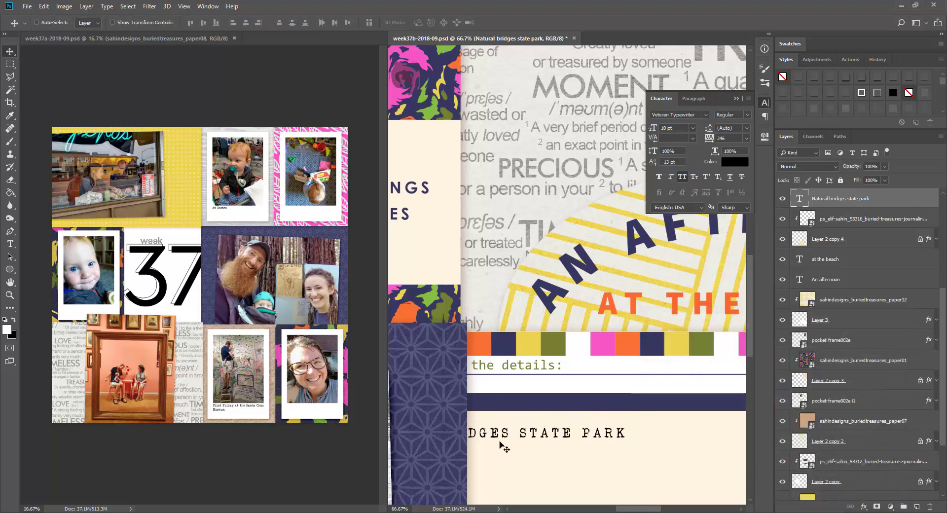
Turn off all caps for the park name, set its tracking to 0 and move it next to "the details:".
left_click(682, 177)
left_click(747, 138)
left_click(735, 197)
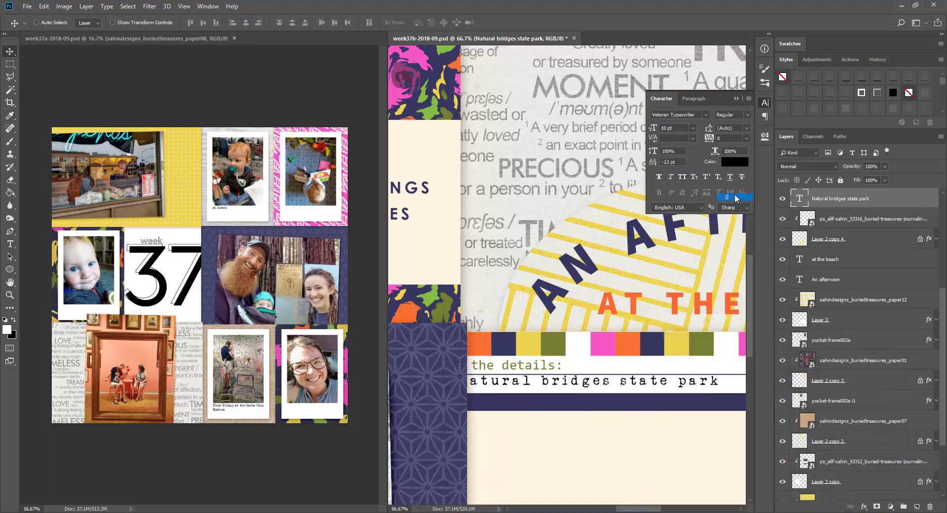
left_click_drag(585, 385, 614, 370)
Capitalize the words so the text reads "Natural Bridges State Park".
key("t")
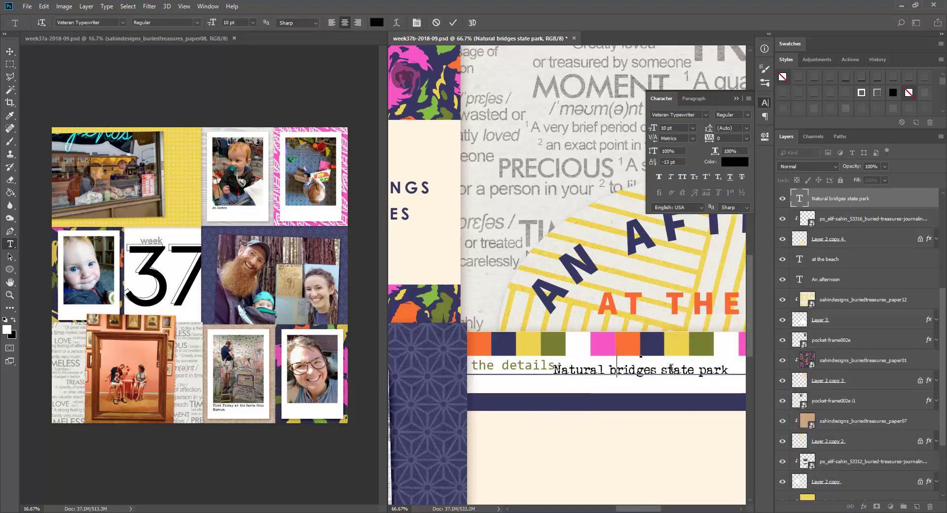
key("BackSpace")
type("B")
left_click(670, 369)
key("BackSpace")
type("S")
left_click(705, 369)
type("P")
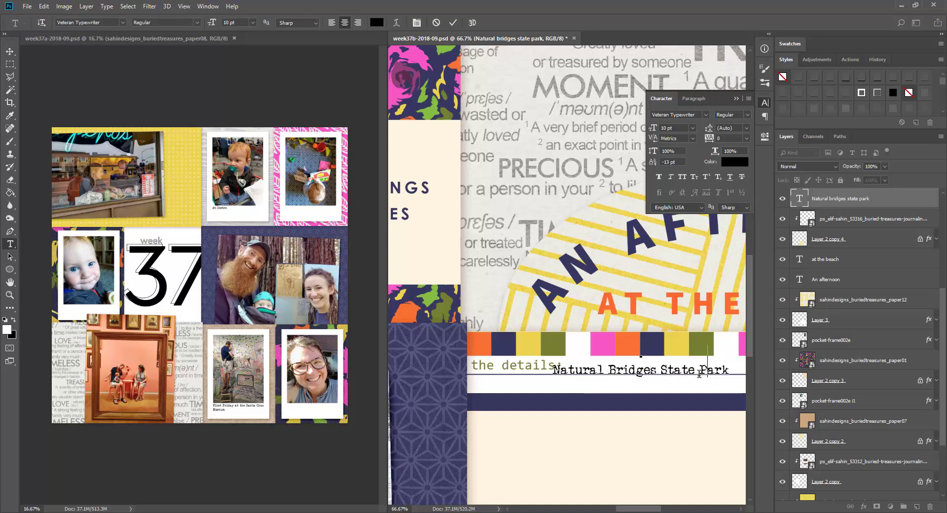
key("ctrl+Return")
Align "Natural Bridges State Park" on the card's first line, just after "the details:".
key("v")
left_click_drag(675, 375, 674, 375)
key("z")
left_click(653, 367, "alt")
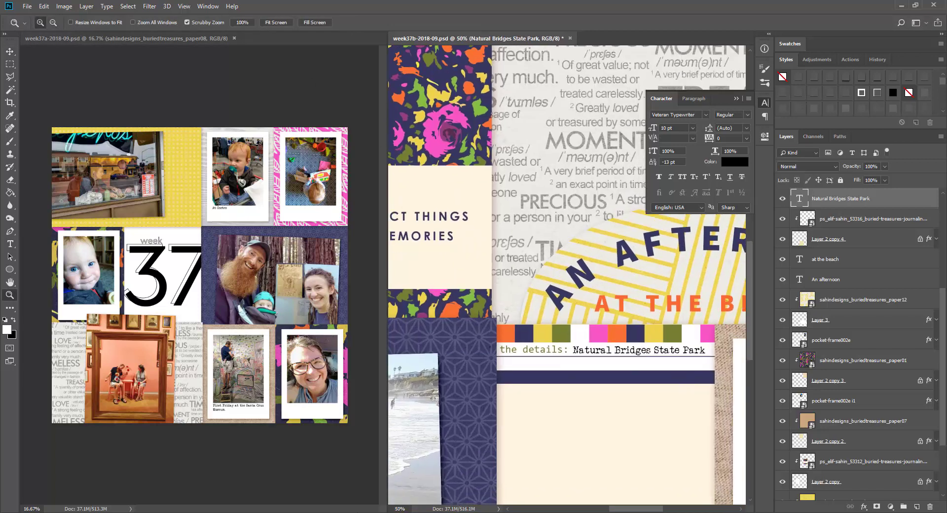
Search Google Photos for "beach" and open the beach selfie to check its date, then return to Photoshop.
mouse_move(304, 512)
left_click(305, 478)
key("ctrl+t")
type("photos.google.com")
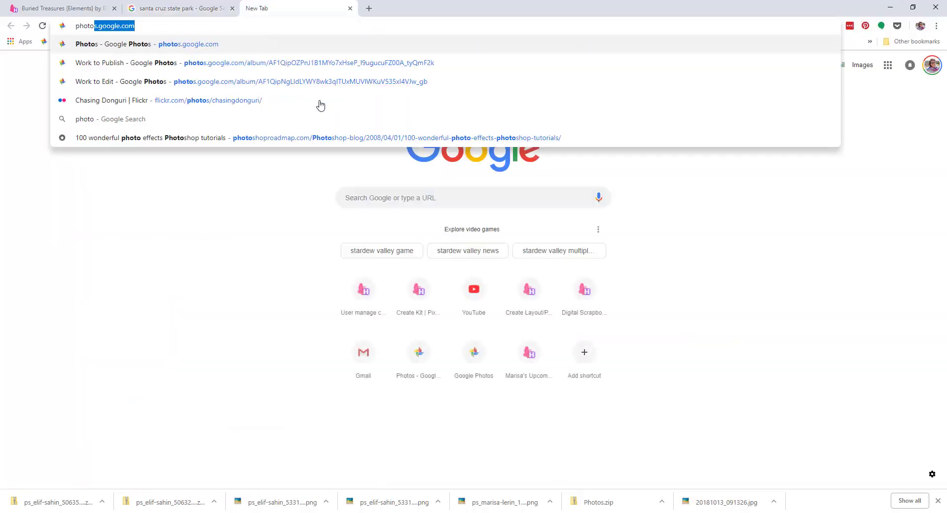
key("Return")
left_click(329, 68)
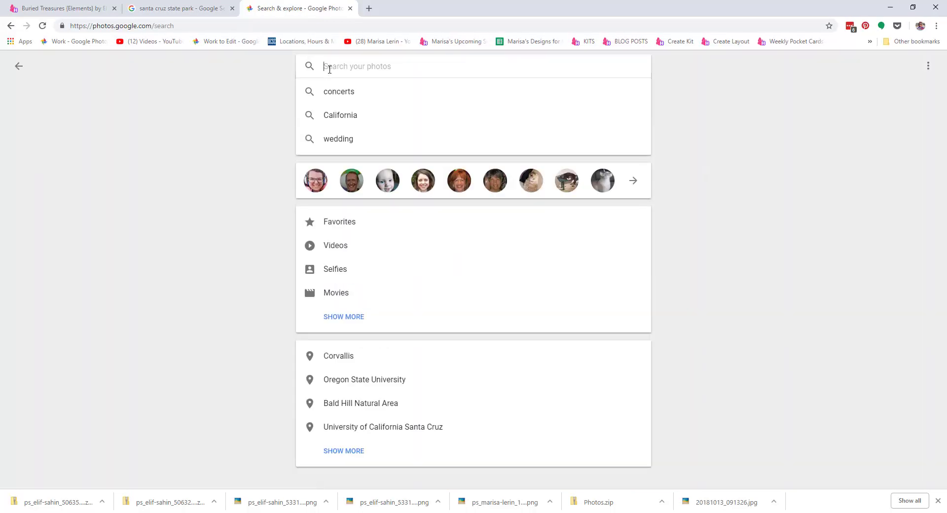
type("beac")
key("Return")
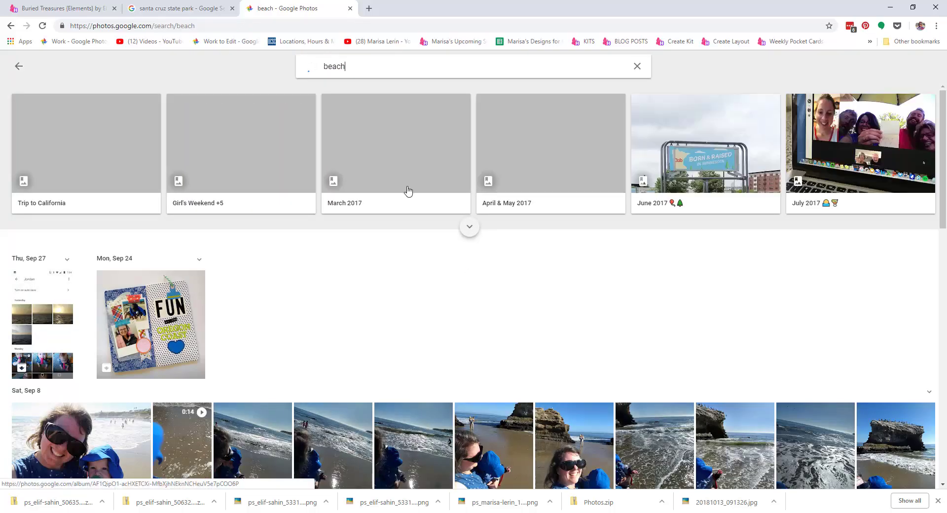
scroll(408, 189, "down", 6)
left_click(82, 143)
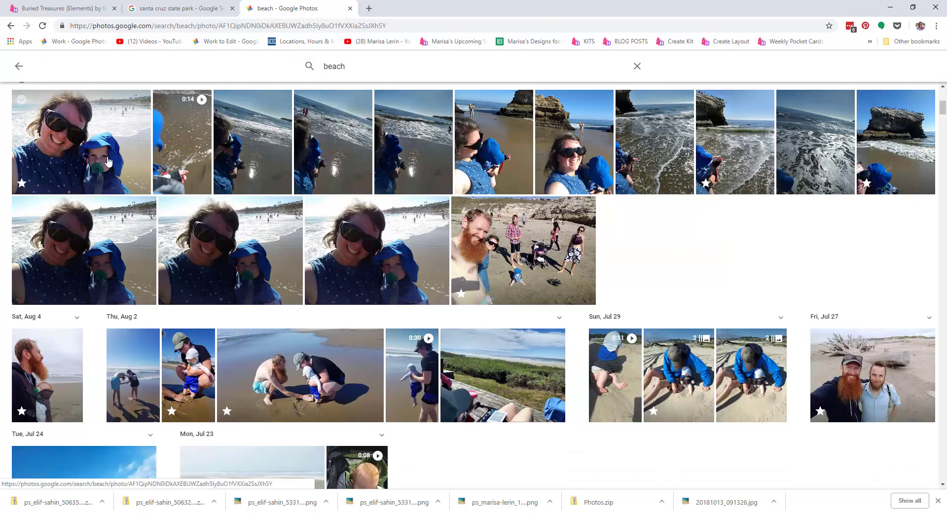
left_click(857, 66)
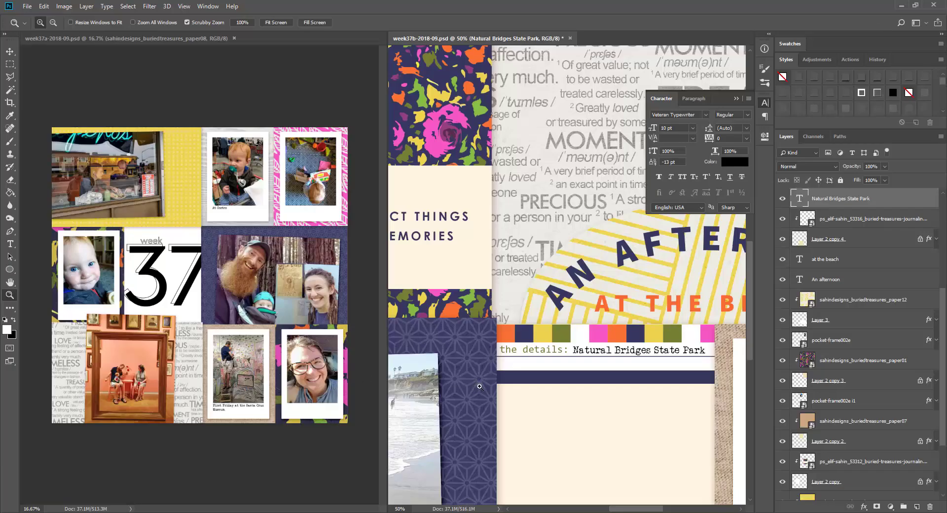
Add the date "09/08/2018" as text and move it onto the journaling card's second line, under the park name.
key("t")
left_click(565, 397)
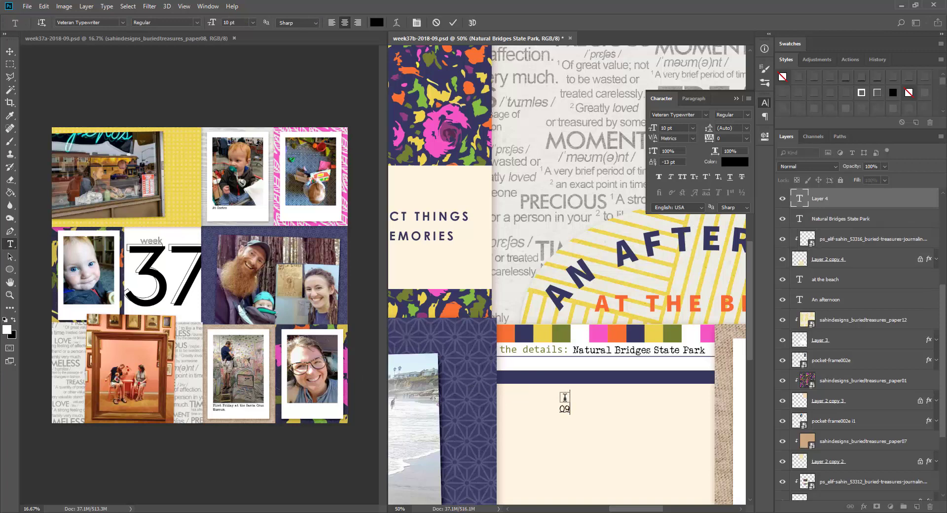
left_click(16, 51)
left_click_drag(587, 447, 681, 404)
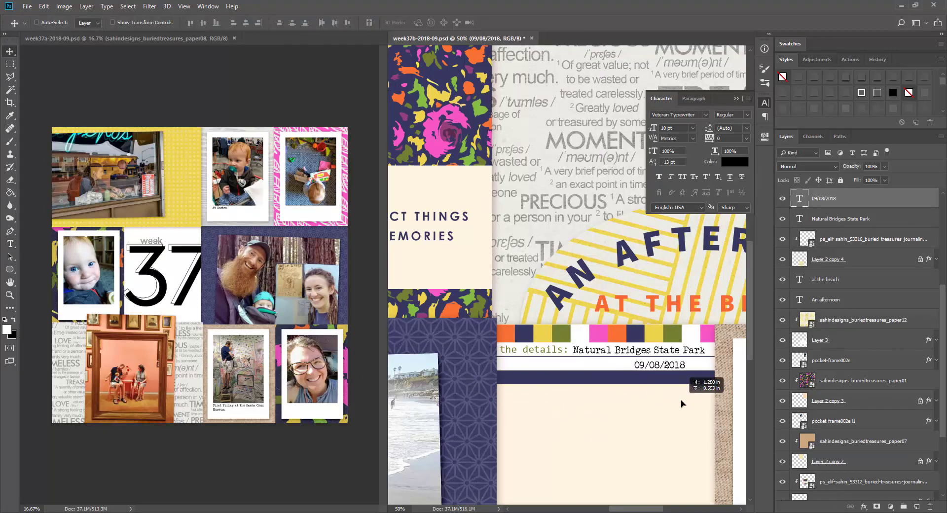
Place sahindesigns_buriedtreasures_flower over the edge between the selfie pocket and the journaling card, and give it a drop shadow.
key("z")
left_click(591, 370, "alt")
left_click(591, 370, "alt")
scroll(555, 314, "down", 3)
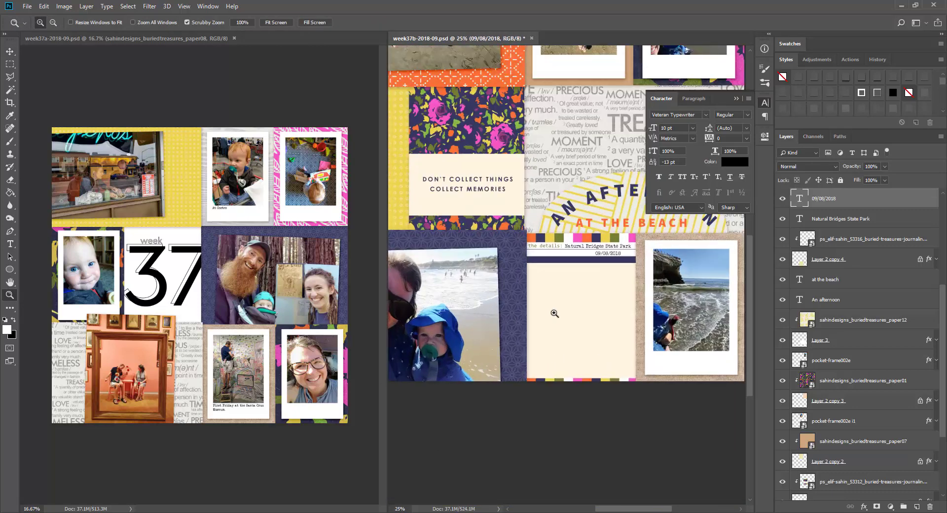
left_click(561, 314, "alt")
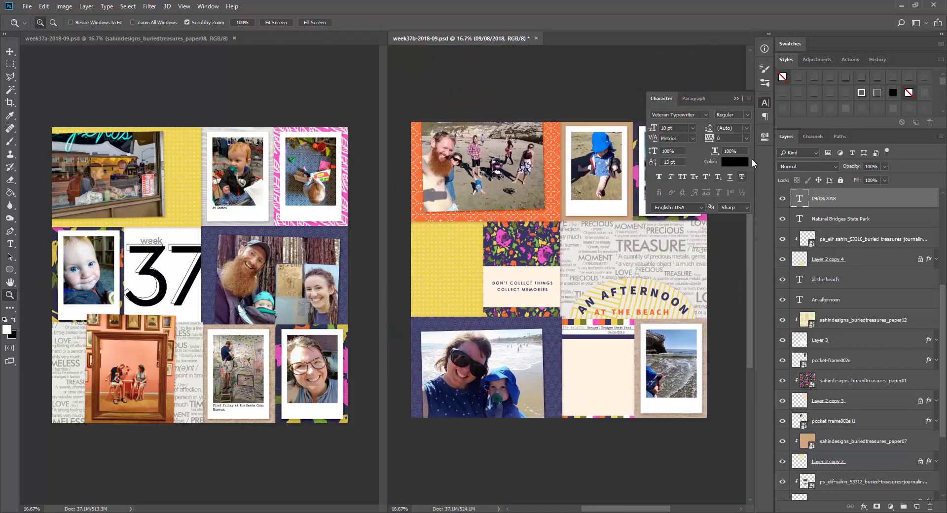
left_click(736, 98)
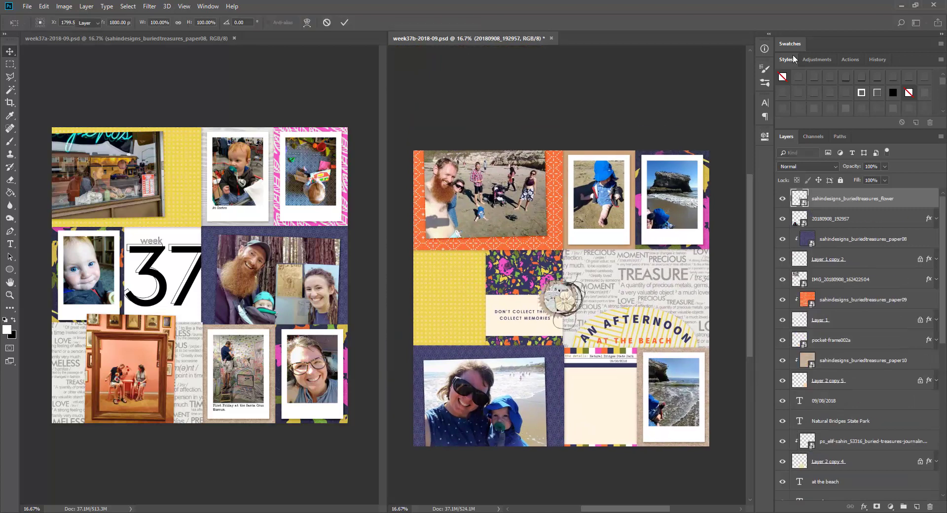
left_click_drag(587, 303, 596, 396)
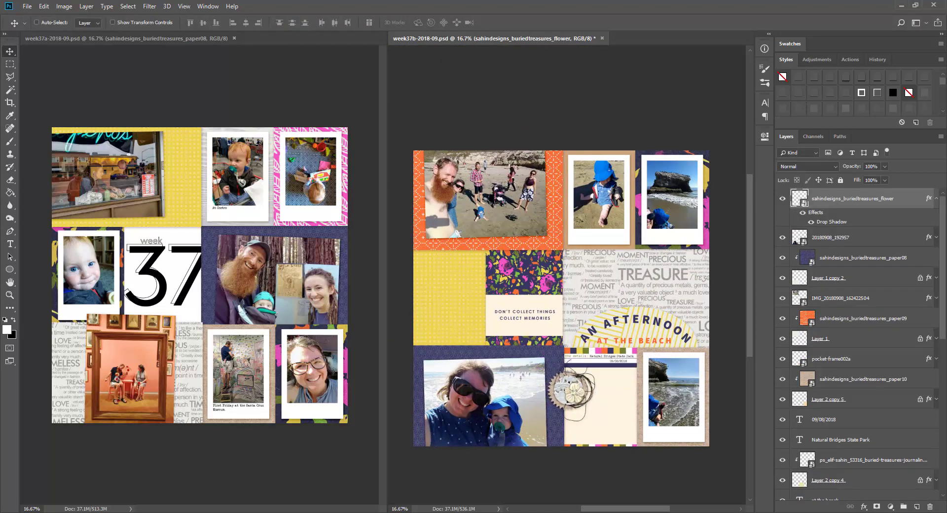
In week37a, place sahindesigns_buriedtreasures_flashcard above the paper02 layer, rotated 90°, and give it a drop shadow.
right_click(190, 380)
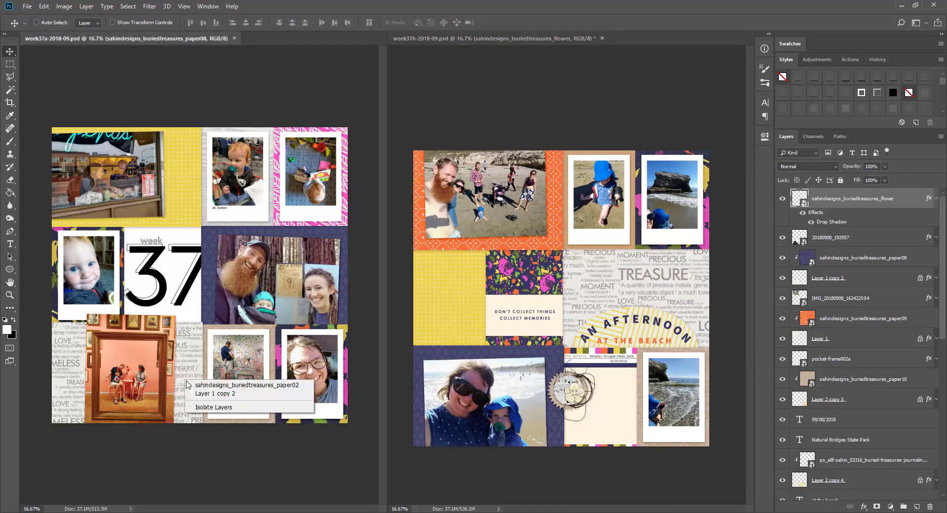
left_click(212, 386)
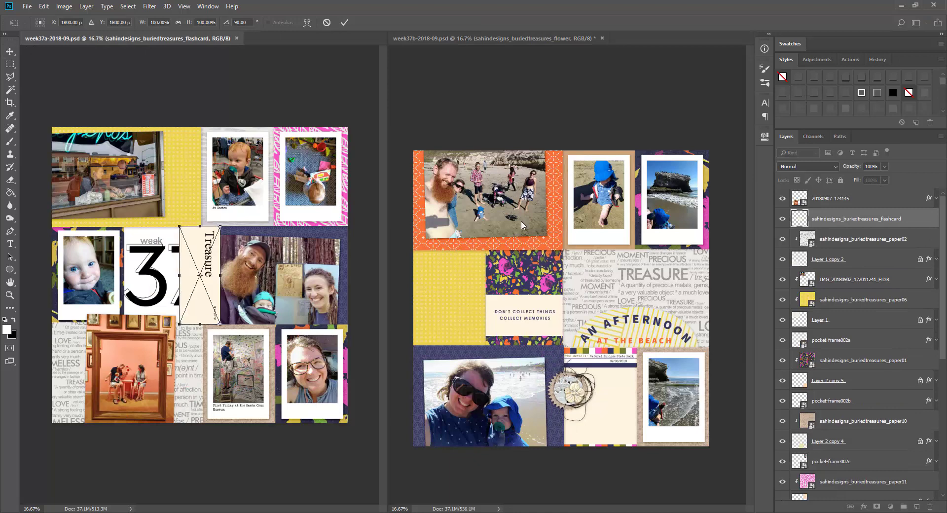
key("c")
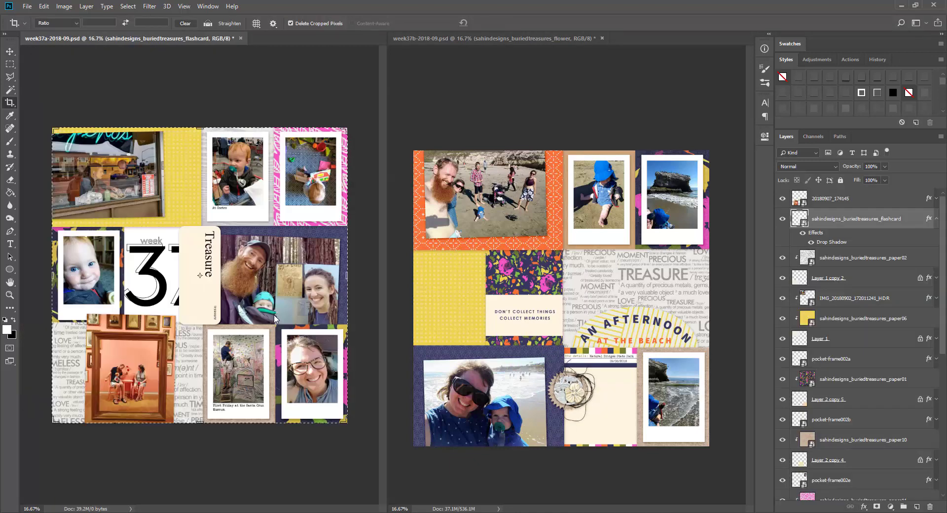
key("v")
Tuck the flashcard behind the gold-framed picture so its "Treasure" edge sticks out beside the frame.
left_click_drag(253, 280, 230, 368)
key("ctrl+t")
left_click_drag(192, 418, 195, 406)
key("Return")
key("ctrl+t")
key("Return")
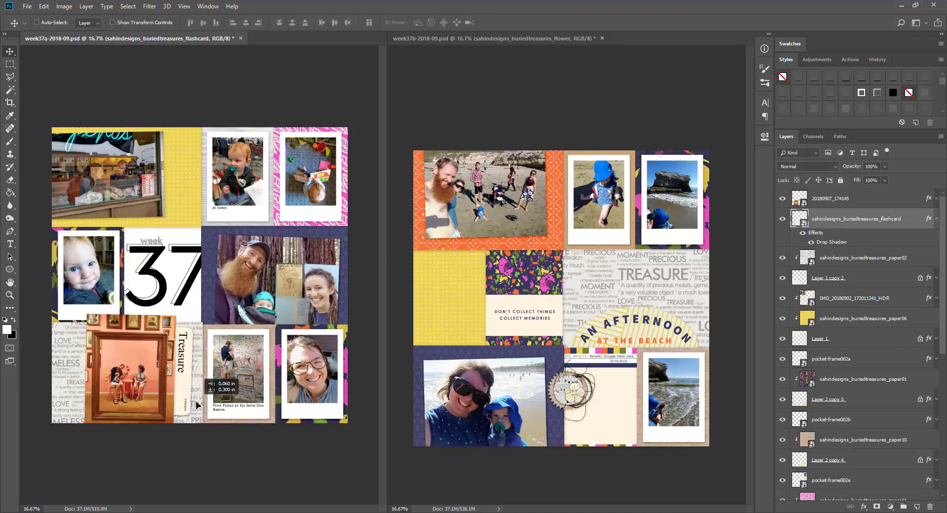
In week37b, place sahindesigns_buriedtreasures_feltcorner with a drop shadow and rotate it to fit the upper-left corner of the selfie.
key("Return")
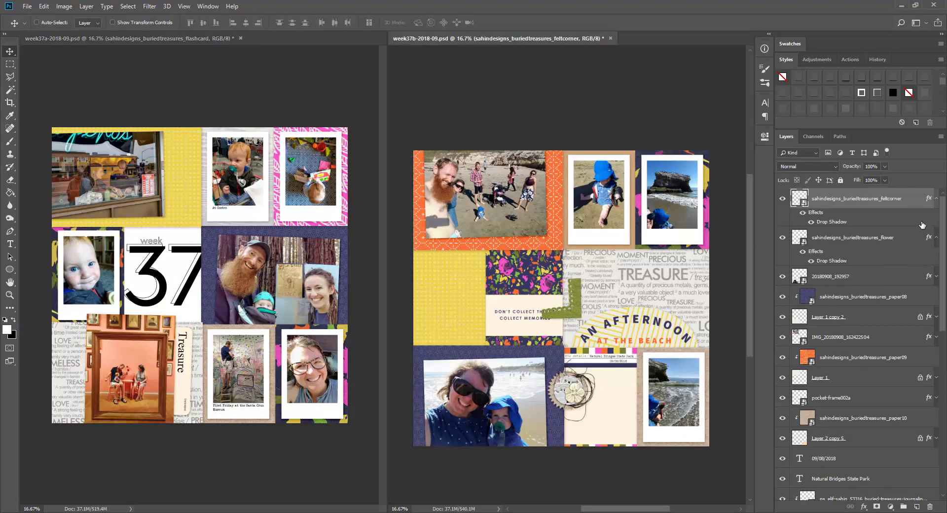
left_click(936, 198)
left_click(936, 218)
key("ctrl+t")
left_click_drag(583, 338, 458, 348)
left_click_drag(471, 394, 478, 333)
left_click_drag(447, 340, 443, 353)
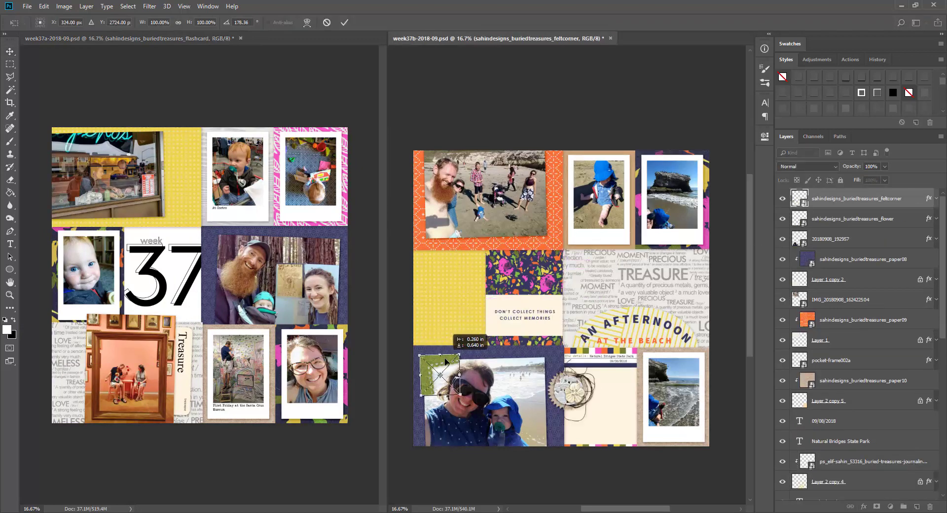
left_click_drag(459, 395, 566, 366)
key("Return")
Duplicate the felt corner and turn the copy to fit the selfie's upper-right corner.
key("ctrl+j")
key("ctrl+t")
key("Return")
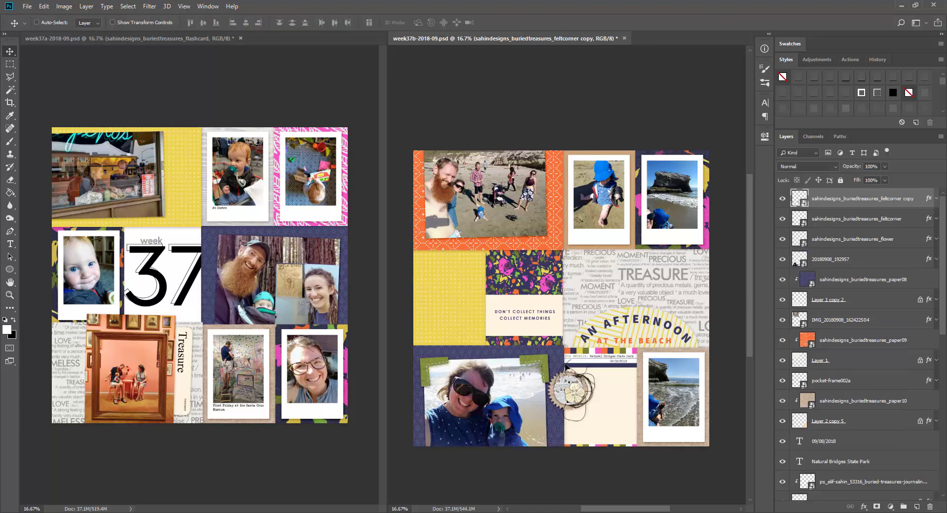
Bring the flower layer to the front of the stack and save week37b.
left_click(875, 233)
key("ctrl+shift+bracketright")
key("ctrl+s")
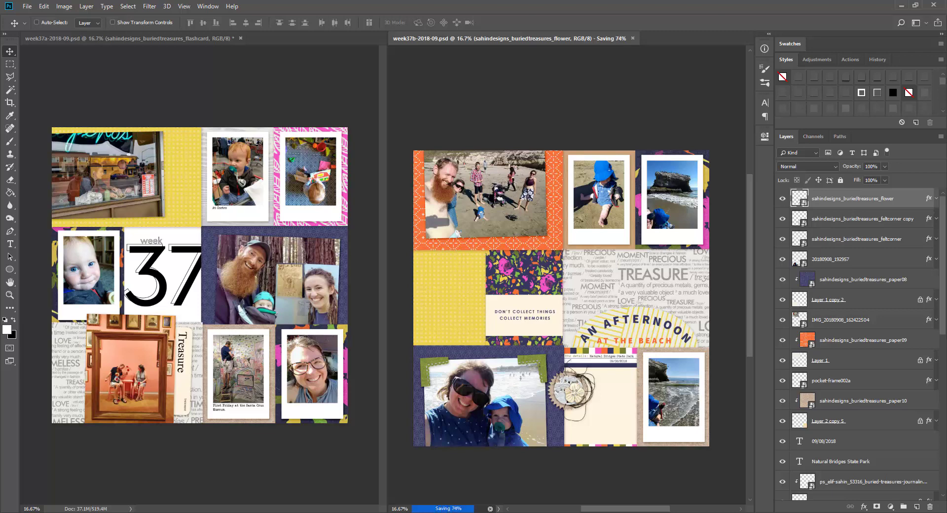
Place sahindesigns_buriedtreasures_linedlabel2 above the journaling card, beside the flower, and move the date text onto the label.
right_click(633, 390)
left_click(671, 397)
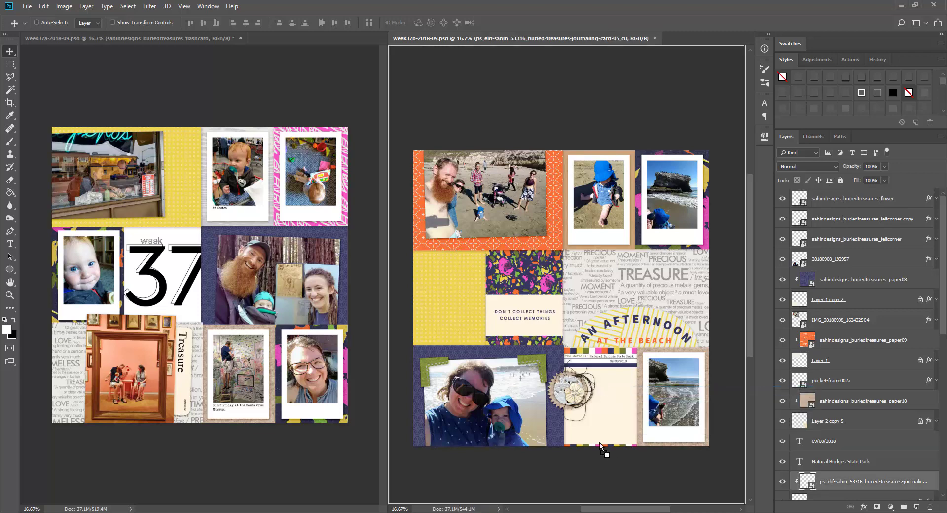
key("ctrl+bracketright")
left_click(936, 482)
left_click_drag(838, 441, 839, 470)
left_click_drag(614, 368, 589, 377)
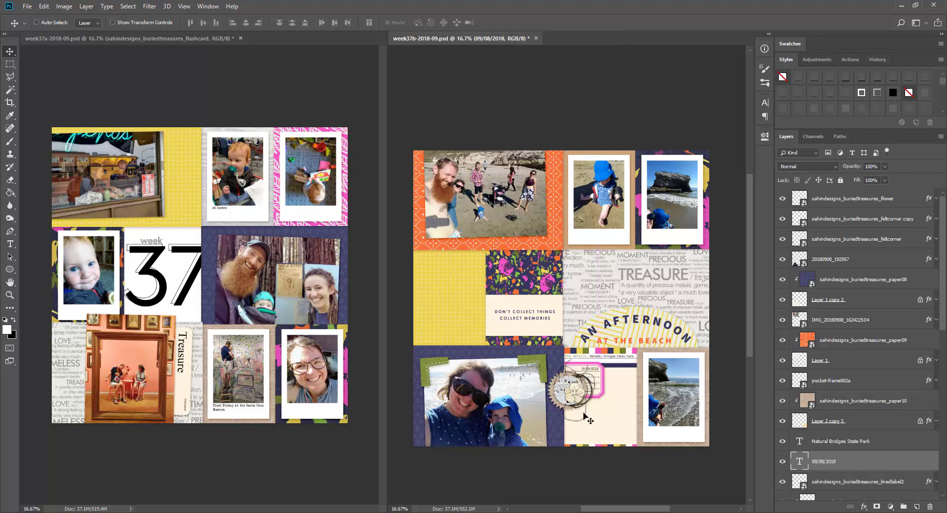
Place sahindesigns_buriedtreasures_stamp clipped to the journaling card beneath the lined label, and erase its handwriting across the card.
right_click(614, 420)
left_click(656, 426)
key("Return")
right_click(854, 491)
left_click(849, 286)
left_click_drag(675, 305, 583, 409)
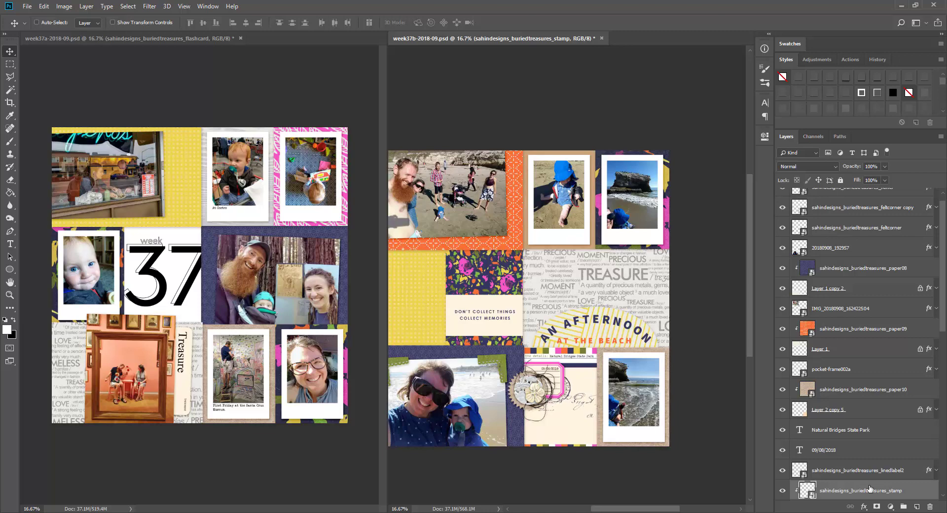
key("e")
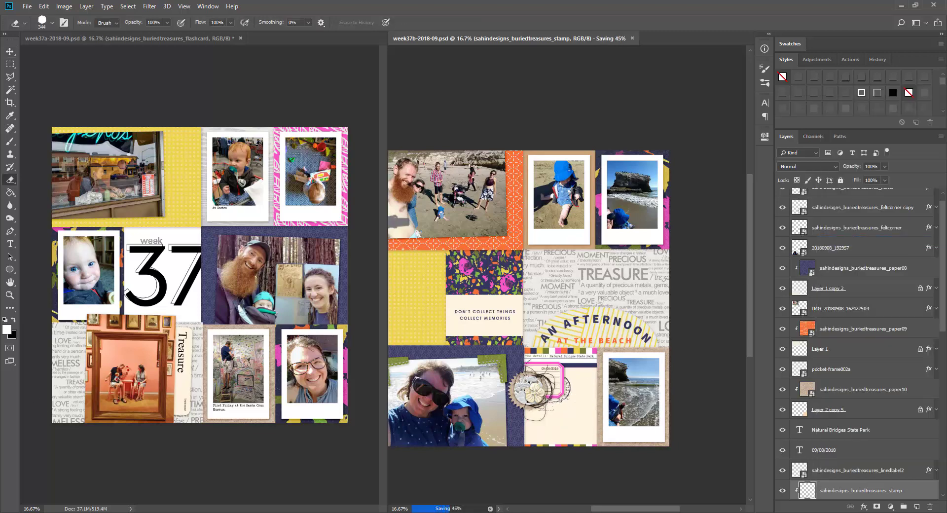
In week37a, place sahindesigns_buriedtreasures_recordedlabel with a drop shadow on the family photo's upper-right corner, tilted slightly.
left_click_drag(271, 278, 317, 247)
key("v")
key("ctrl+t")
left_click_drag(355, 259, 354, 262)
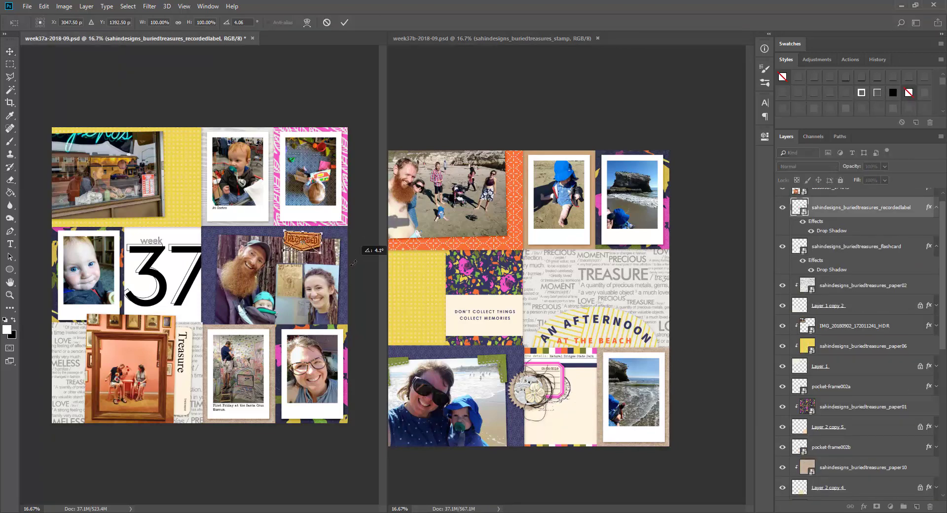
key("Return")
key("ctrl+Tab")
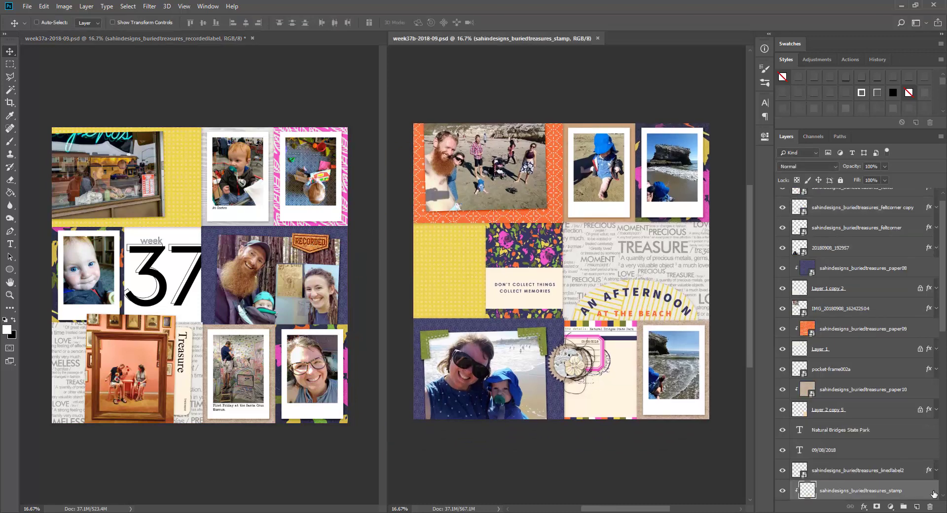
Place sahindesigns_buriedtreasures_scatter with a drop shadow in week37a's yellow pocket, layered above IMG_20180902_172011241_HDR.
left_click(183, 219, "ctrl")
left_click_drag(169, 286, 227, 231)
left_click(799, 77)
right_click(862, 346)
left_click(797, 306)
left_click_drag(843, 346, 853, 327)
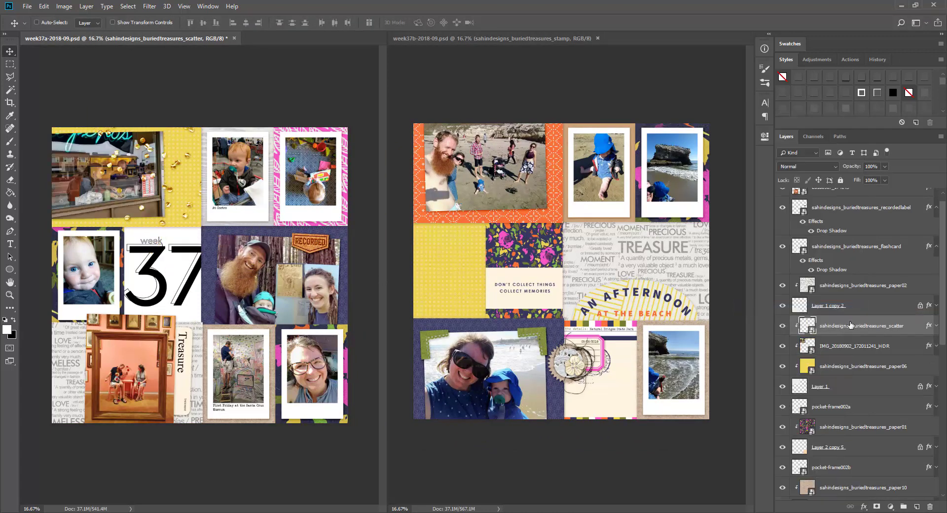
Unclip the gold scatter so it spills over the neighbouring pockets, erase the pieces covering the child's photo, and save.
right_click(854, 326)
left_click(797, 307)
left_click_drag(243, 237, 280, 236)
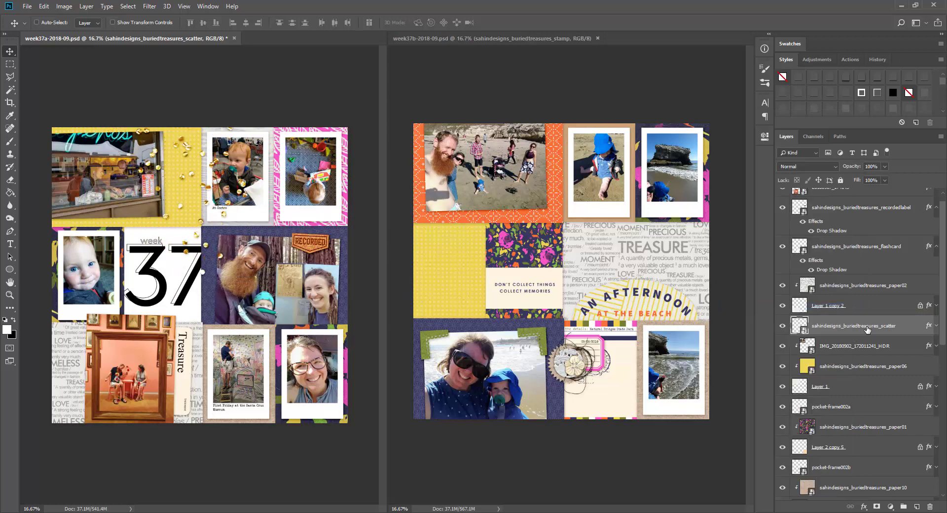
key("e")
key("ctrl+s")
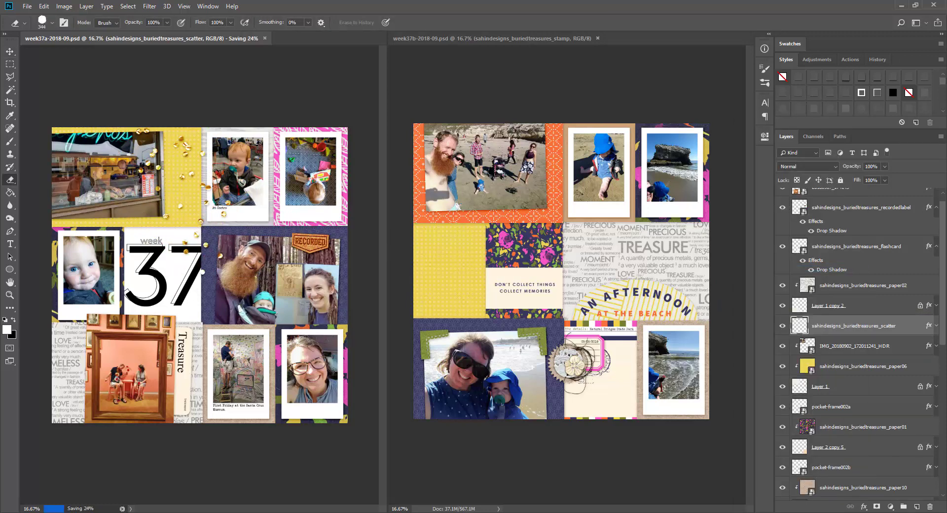
Copy the gold scatter into week37b, bring it to the top of the stack and position it above the beach title.
left_click_drag(846, 326, 595, 256)
key("v")
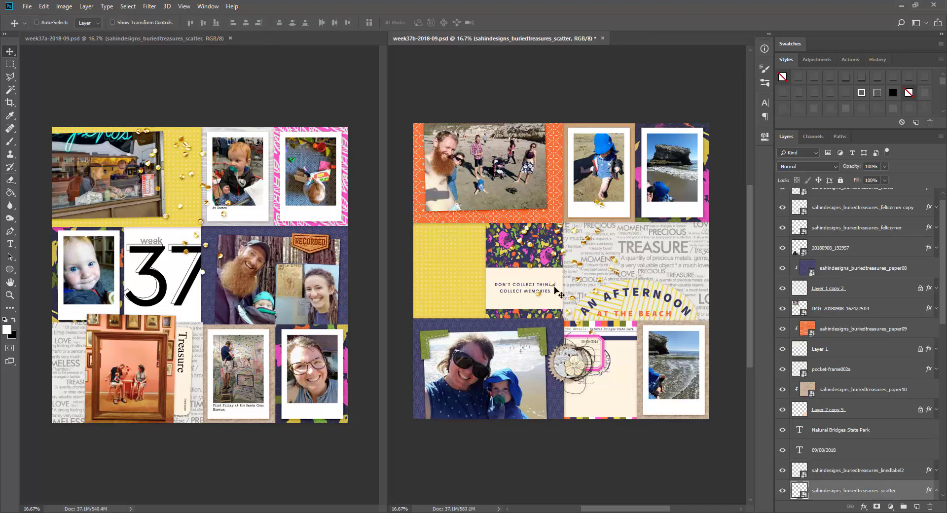
left_click_drag(851, 456, 858, 192)
mouse_move(596, 292)
left_mouse_down()
mouse_move(602, 285)
mouse_move(609, 300)
left_mouse_up()
left_click_drag(722, 399, 727, 403)
Place sahindesigns_buriedtreasures_righthere with a drop shadow across the lower edge of the upper-right beach photo, layered beneath the scatter.
left_click_drag(929, 219, 928, 199)
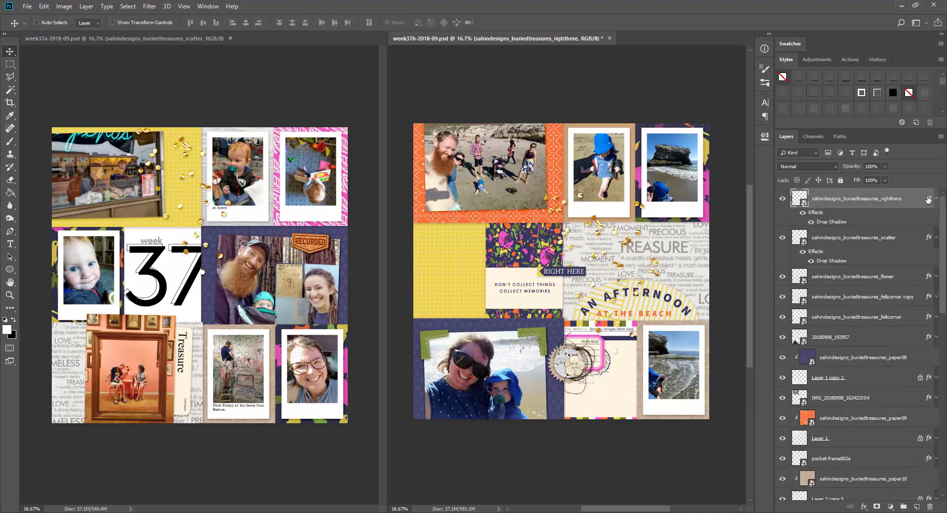
left_click(936, 199, "alt")
left_click_drag(585, 283, 686, 220)
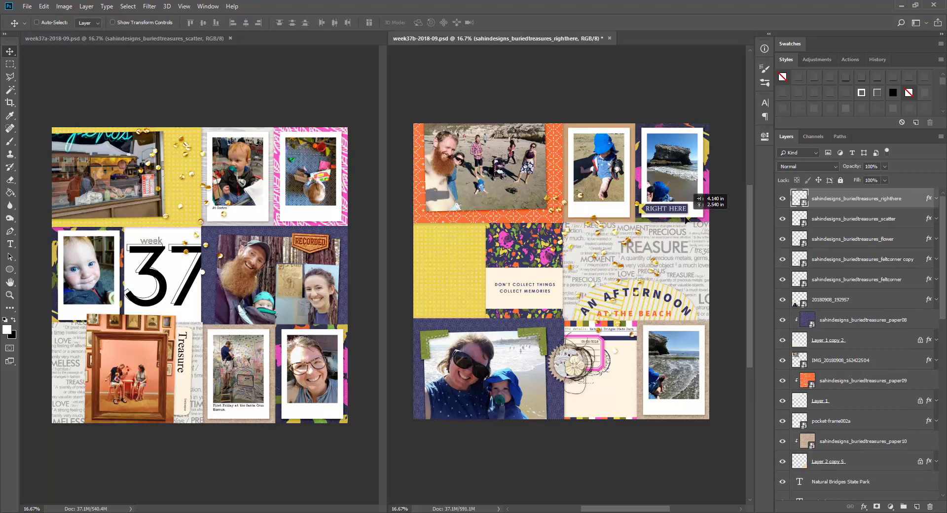
left_click_drag(887, 200, 868, 228)
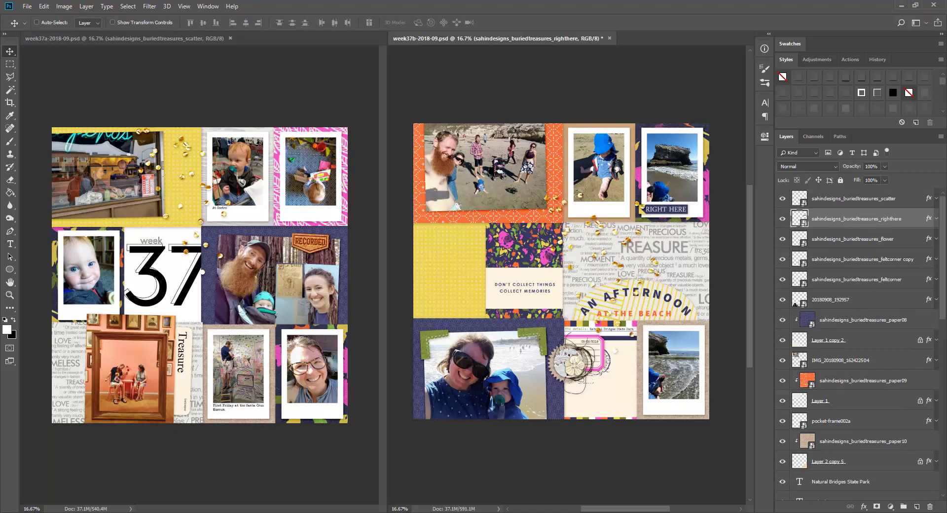
In week37a, place sahindesigns_buriedtreasures_washitape2 above pocket-frame002e, across the frame's lower-right corner.
right_click(321, 213)
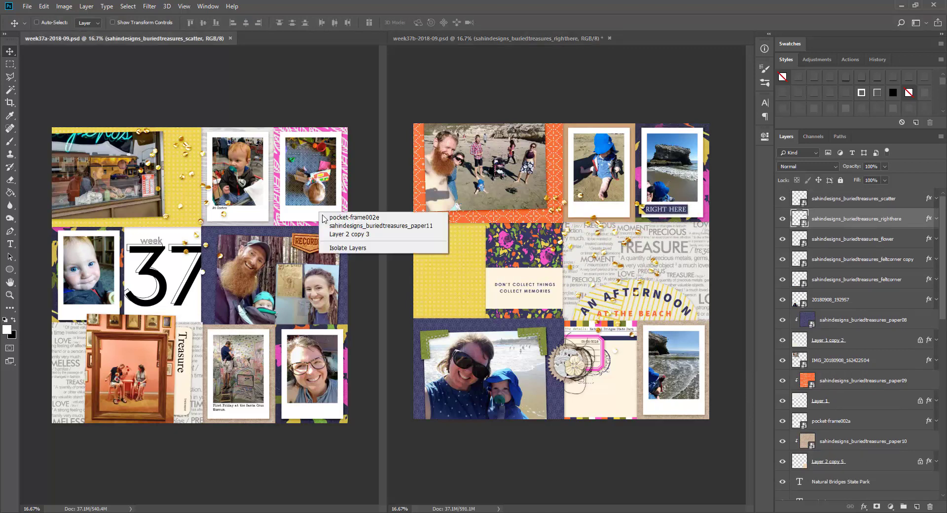
left_click(341, 217)
left_click_drag(225, 282, 357, 223)
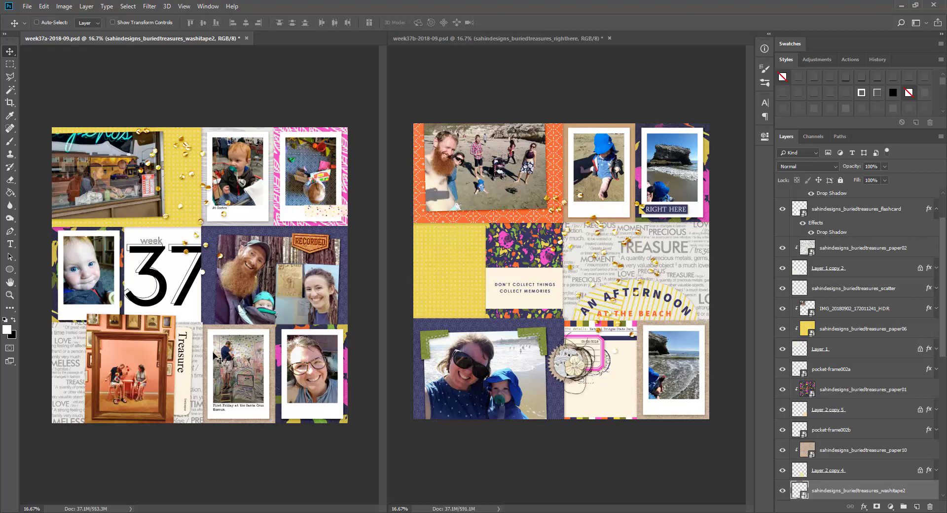
In week37b, place sahindesigns_buriedtreasures_doily with a drop shadow above the paper02 layer, behind the beach title.
right_click(541, 217)
left_click(572, 222)
right_click(897, 336)
left_click(799, 308)
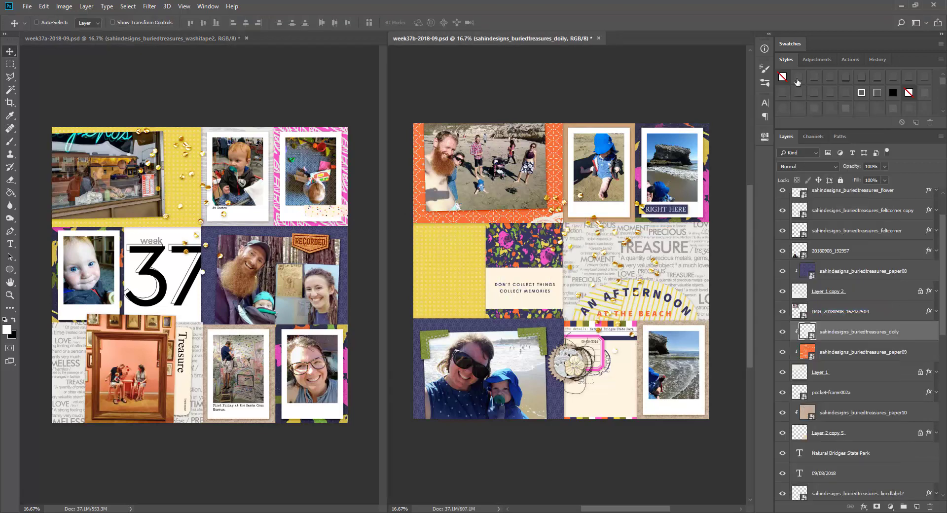
left_click_drag(646, 300, 538, 200)
left_click_drag(846, 335, 806, 416)
left_click_drag(620, 265, 652, 330)
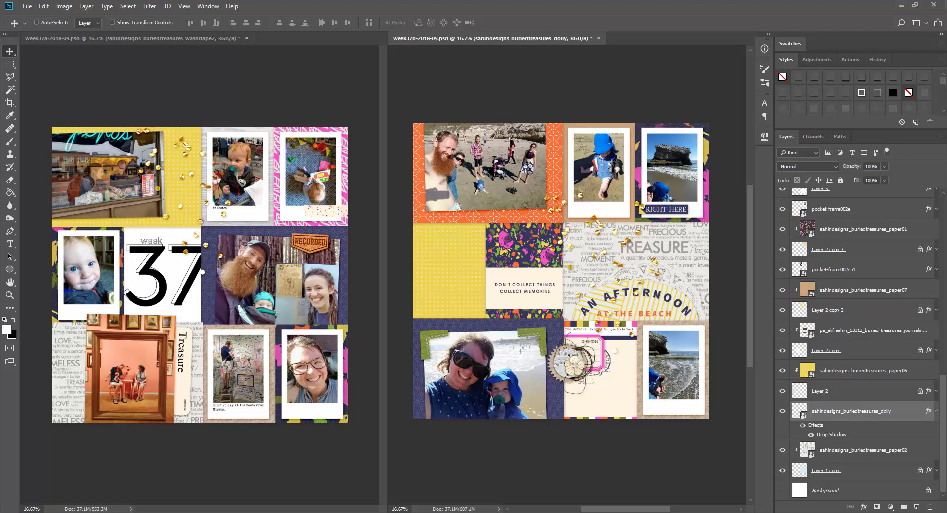
In week37a, place sahindesigns_buriedtreasures_keytomyheart with a drop shadow across the top of the framed baby photo.
left_click_drag(38, 254, 93, 256)
key("F2")
left_click_drag(234, 273, 126, 231)
Nudge the baby photo's frame, pocket-frame002c, up and the "Key to My Heart" label to the left.
left_click(100, 256, "ctrl")
key("shift+Up")
key("shift+Up")
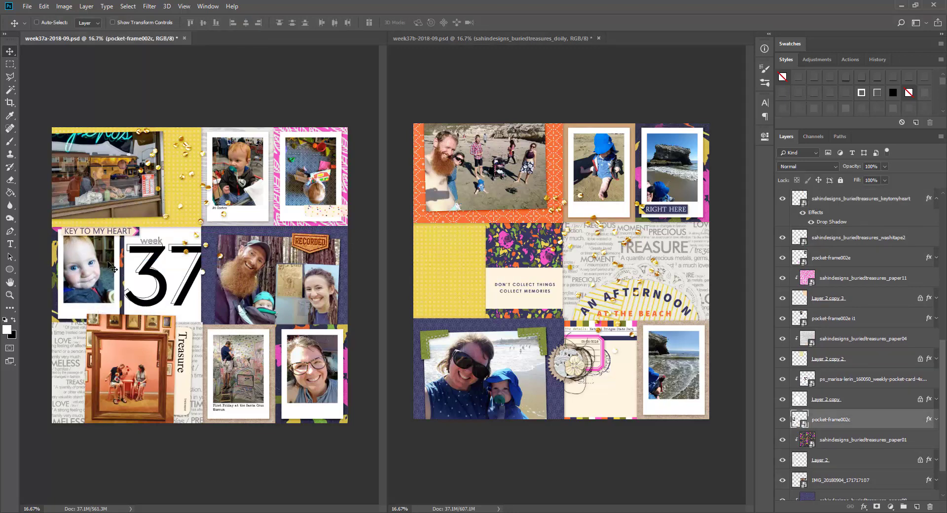
right_click(106, 230)
left_click(128, 236)
key("shift+Left")
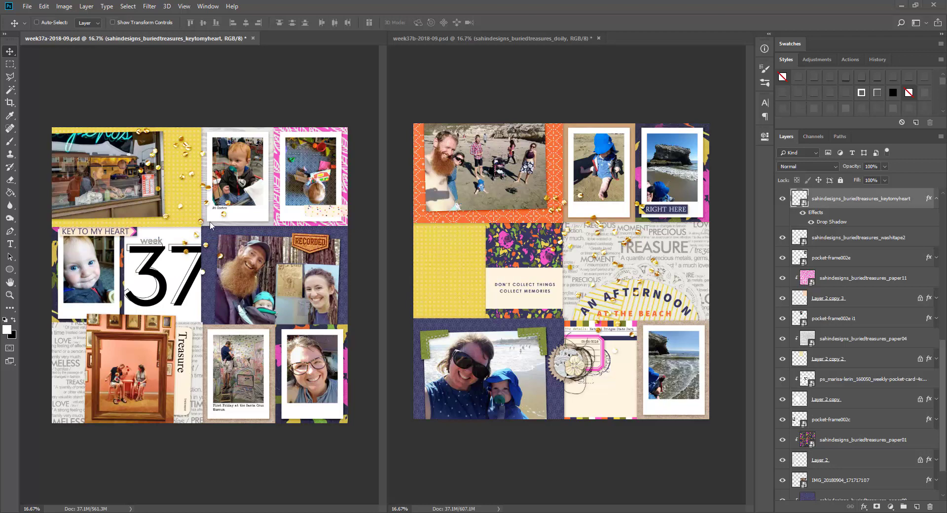
Place sahindesigns_buriedtreasures_leafybranch above the yellow paper06 layer in week37a and give it a drop shadow.
left_click(190, 221, "ctrl")
left_click_drag(38, 254, 154, 187)
key("Return")
key("F2")
left_click(936, 198)
right_click(871, 198)
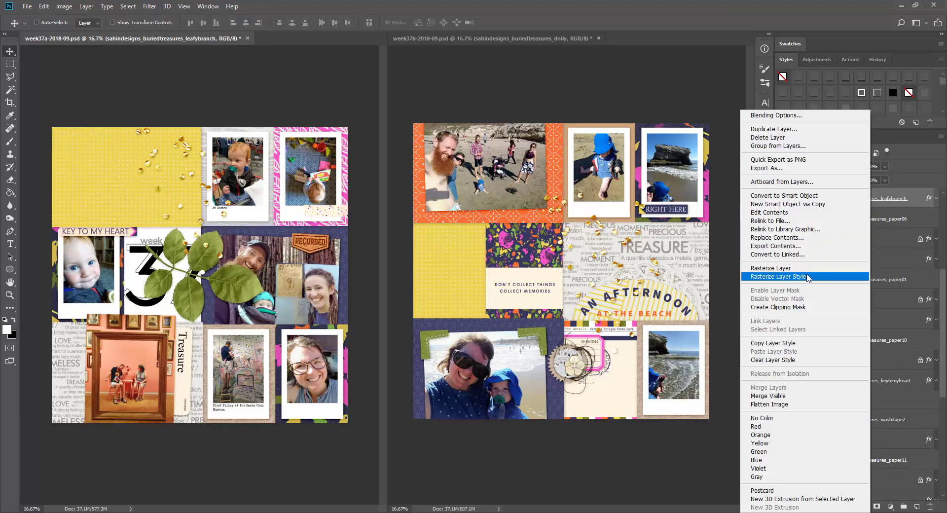
left_click(807, 275)
key("ctrl+z")
Position the leafy branch behind IMG_20180902_172011241_HDR, with both layers unclipped so the leaves reach past the yellow pocket's edges.
right_click(850, 200)
left_click(784, 306)
left_click_drag(236, 252, 183, 169)
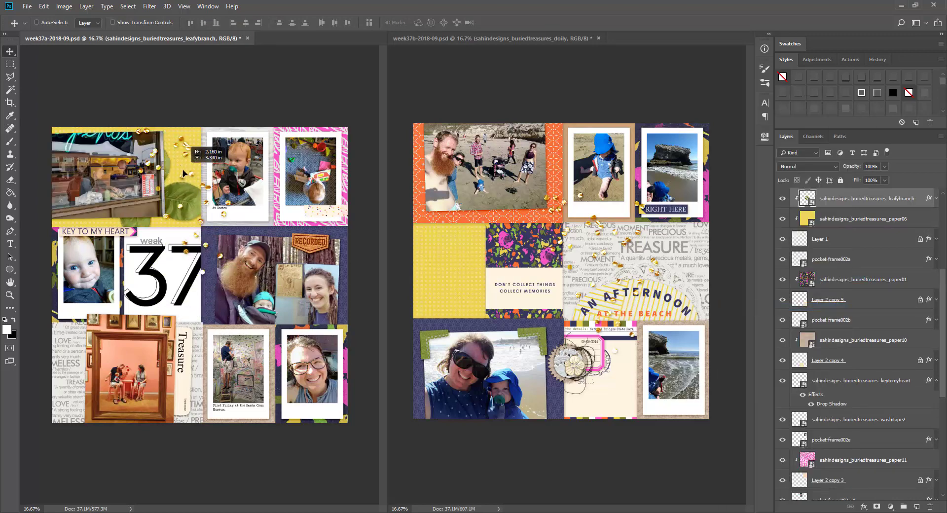
scroll(858, 247, "up", 1)
right_click(852, 238)
left_click(780, 278)
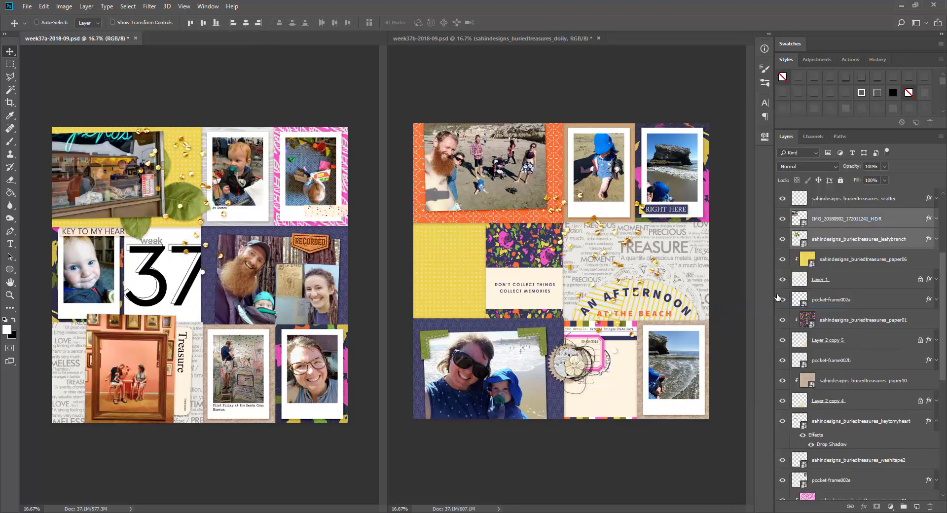
left_click_drag(355, 252, 273, 260)
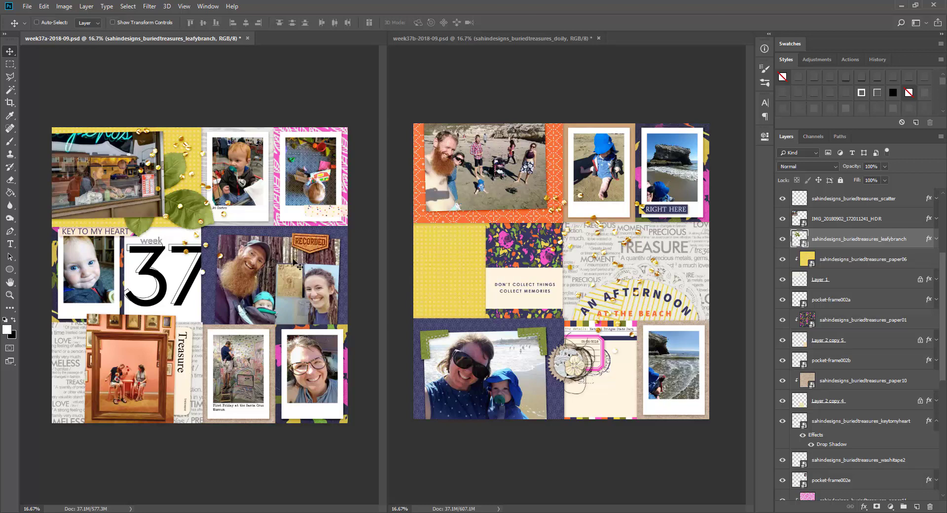
Try sahindesigns_buriedtreasures_paperroseblue beside IMG_20180902_172011241_HDR over the leaves, and delete it.
right_click(136, 196)
left_click(159, 201)
left_click_drag(215, 230, 220, 237)
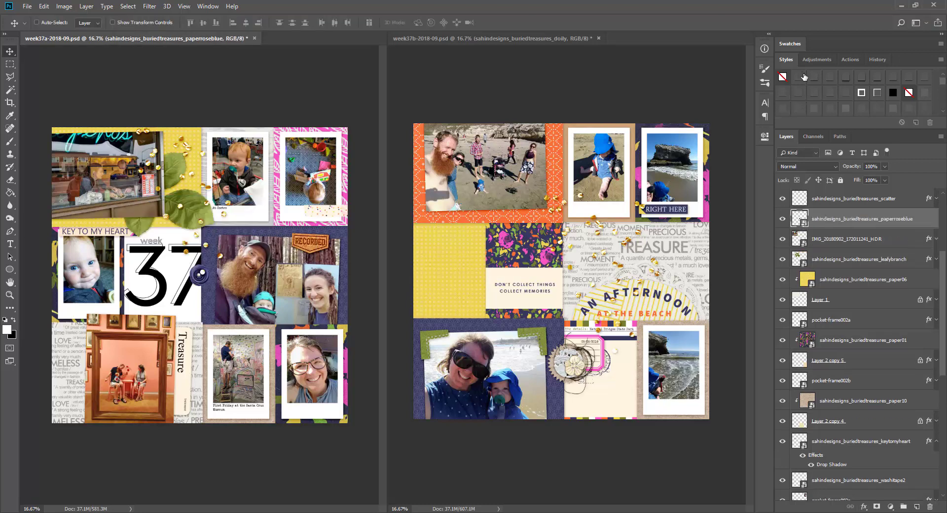
left_click_drag(220, 279, 180, 205)
key("Delete")
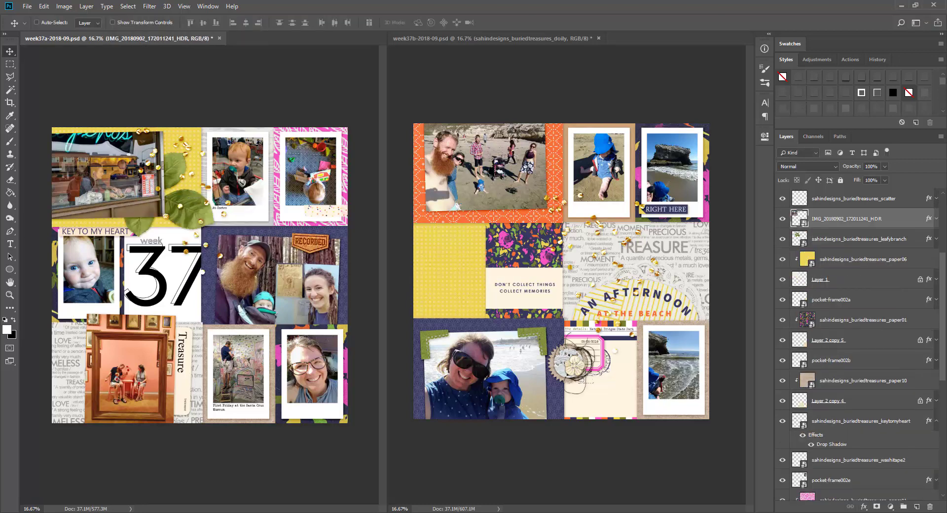
Place sahindesigns_buriedtreasures_paperflower with a drop shadow between the two framed photos in the lower row, and save week37a.
left_click_drag(211, 251, 201, 247)
left_click_drag(200, 276, 264, 341)
key("F2")
key("ctrl+s")
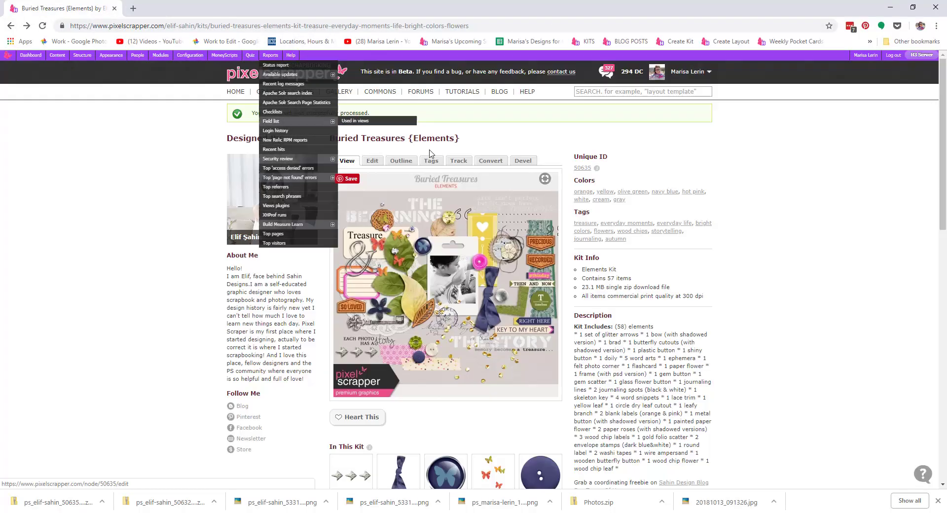
In the browser, search Pixel Scrapper for "flower", download the Flowers No.5 - 05 graphic, and return to the layouts.
left_click(610, 92)
type("flower")
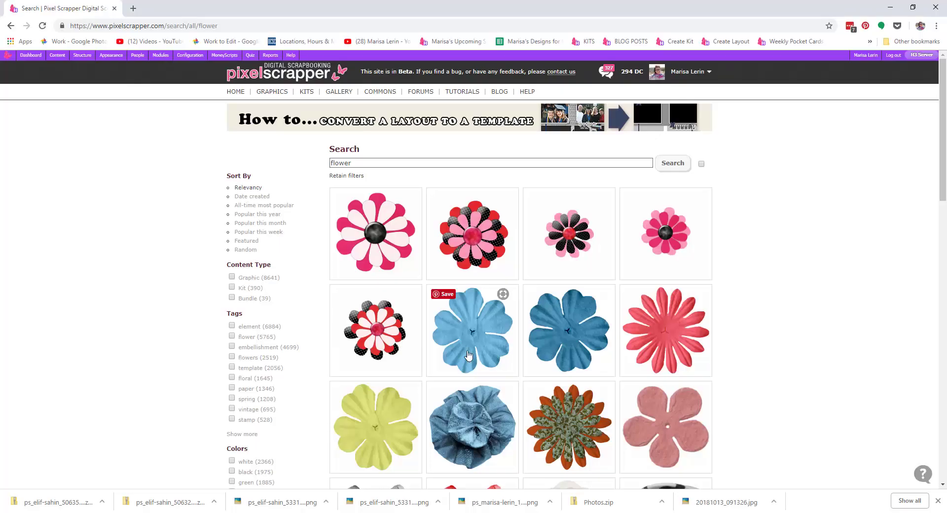
scroll(615, 297, "down", 8)
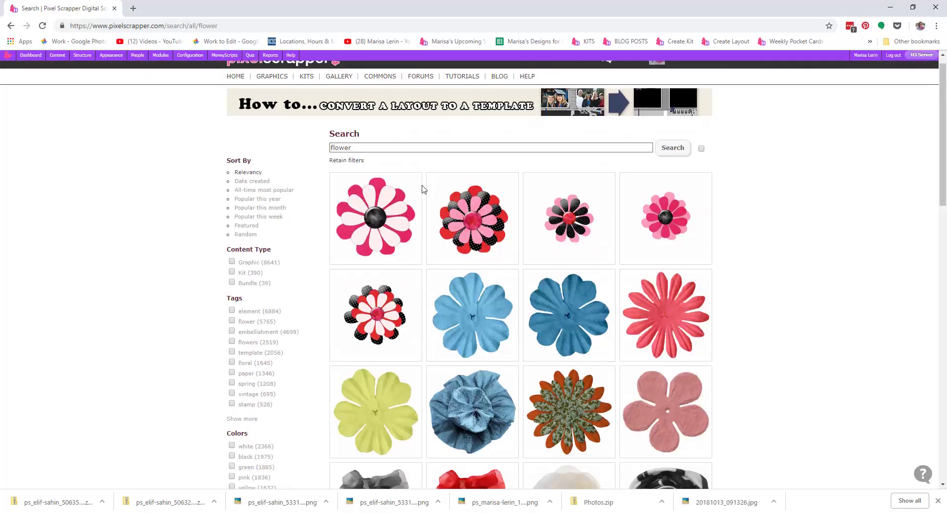
left_click(615, 296)
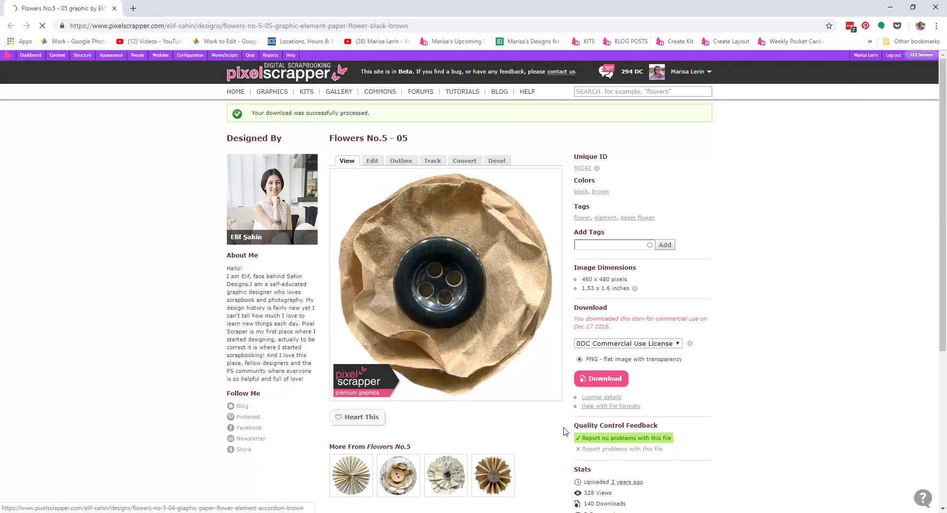
left_click(605, 390)
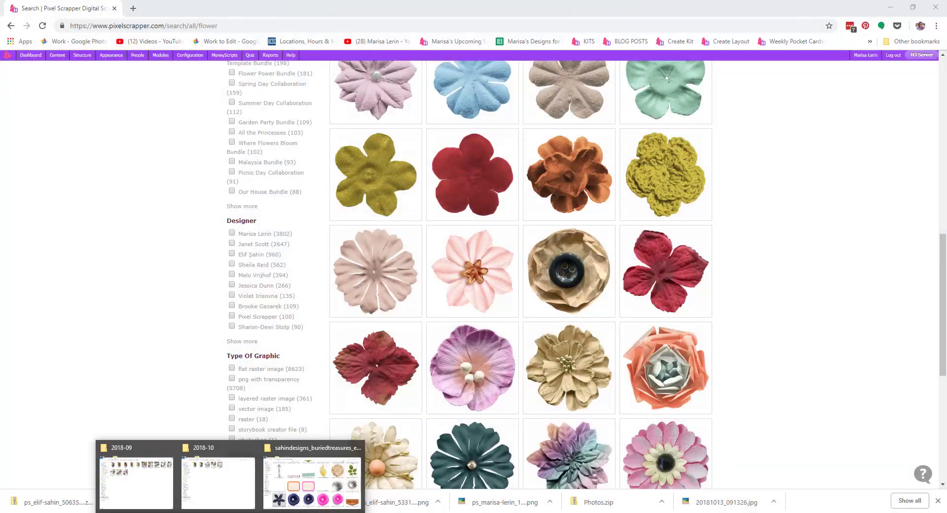
left_click(325, 512)
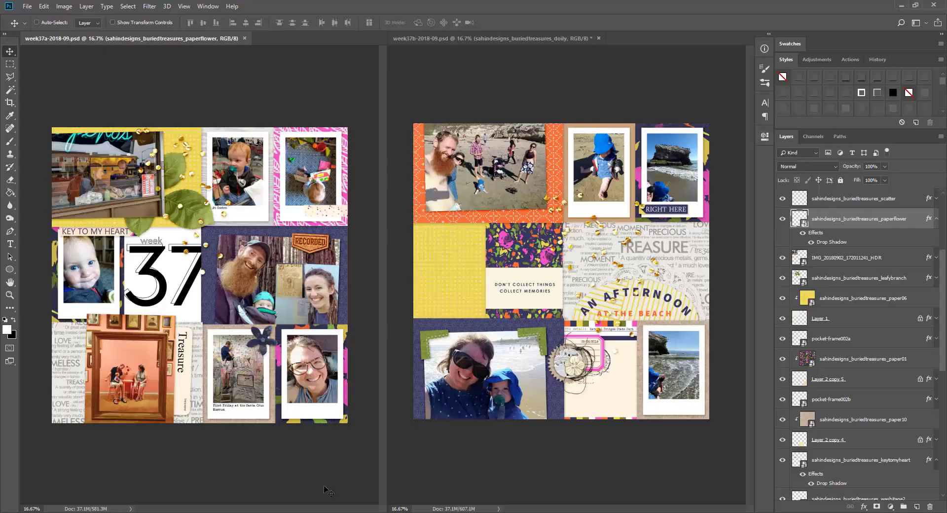
Place ps_elif-sahin_90239_flowers-no5-02_cu with a drop shadow over the leaves beside the café window photo on week37a.
right_click(144, 199)
left_click(163, 204)
key("ctrl+v")
left_click_drag(233, 298, 190, 228)
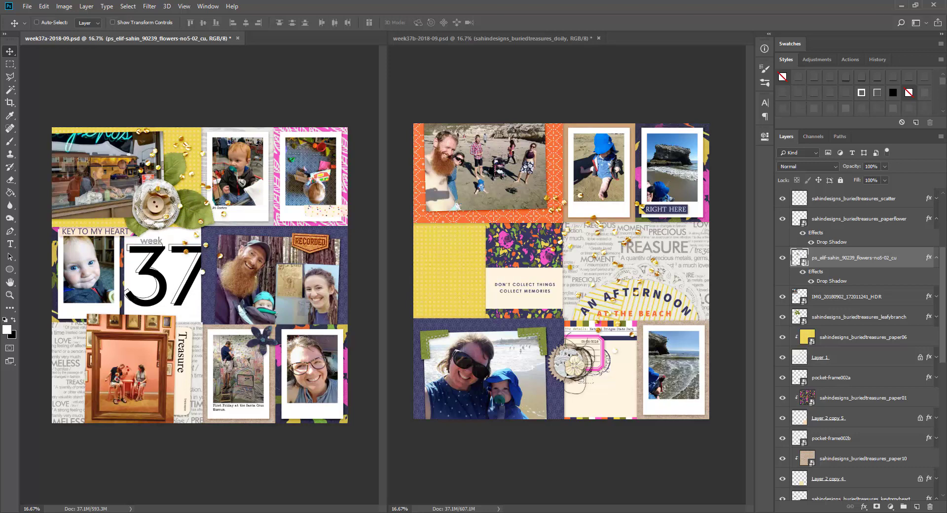
Place ps_elif-sahin_90240_flowers-no5-03_cu on week37b's yellow pocket, with sahindesigns_buriedtreasures_leafybranch tucked behind it.
left_click_drag(469, 230, 469, 230)
left_click_drag(873, 469, 878, 183)
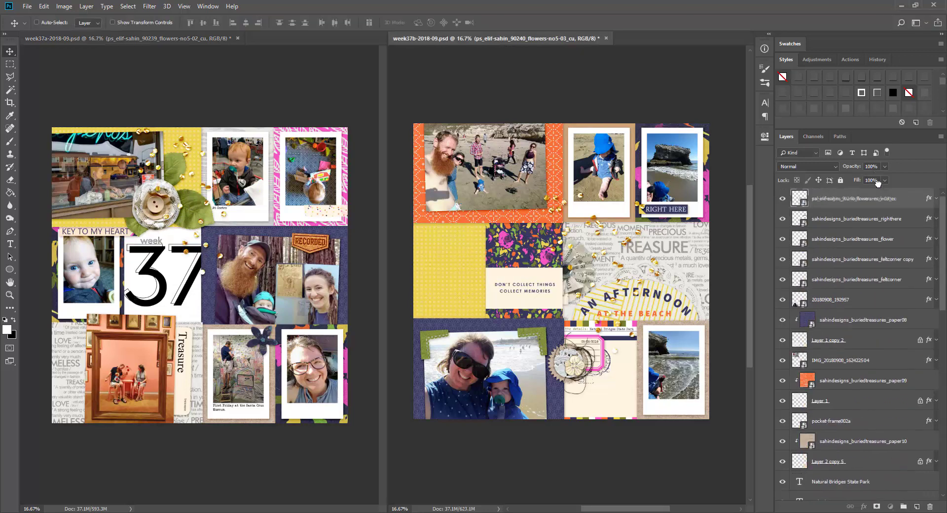
left_click_drag(637, 269, 503, 262)
key("ctrl+v")
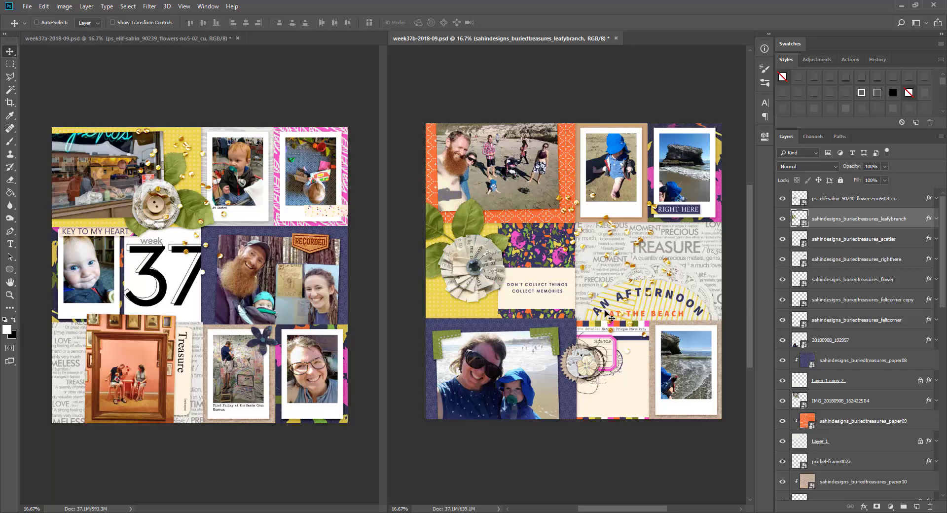
left_click_drag(592, 300, 580, 303)
Save week37b and week37a, and consolidate all open documents to tabs.
key("ctrl+s")
left_click(232, 38)
key("ctrl+s")
left_click(207, 6)
mouse_move(217, 16)
left_click(316, 101)
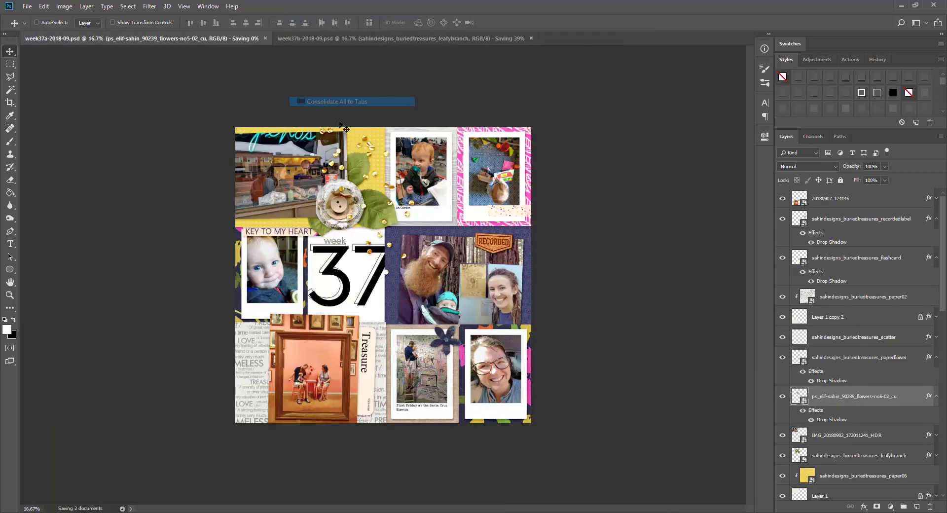
Place sahindesigns_buriedtreasures_lacetrim above sahindesigns_buriedtreasures_paper02 on week37a, add a drop shadow, and transform it into position.
key("z")
left_click(435, 209)
key("v")
left_click(382, 417, "ctrl")
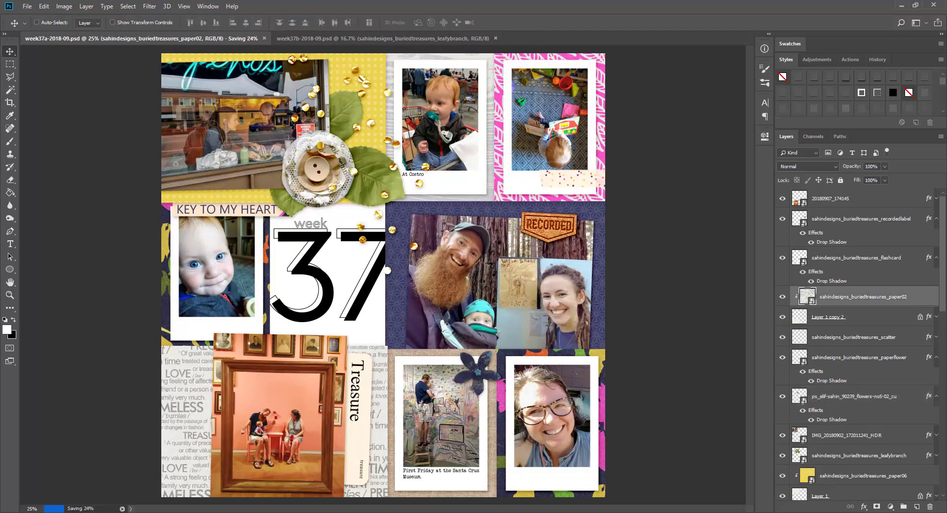
left_click_drag(0, 343, 397, 343)
left_click_drag(476, 345, 495, 180)
key("Return")
key("F2")
left_click_drag(436, 266, 403, 422)
key("ctrl+t")
left_click_drag(403, 422, 416, 428)
key("Return")
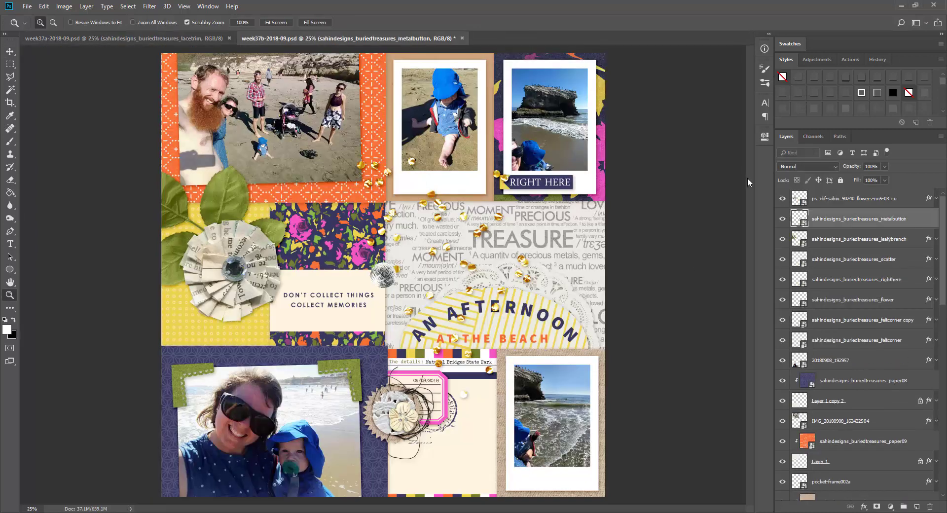
Try sahindesigns_buriedtreasures_metalbutton with a drop shadow on the lower-right framed photo of week37b, and delete it.
key("F2")
key("v")
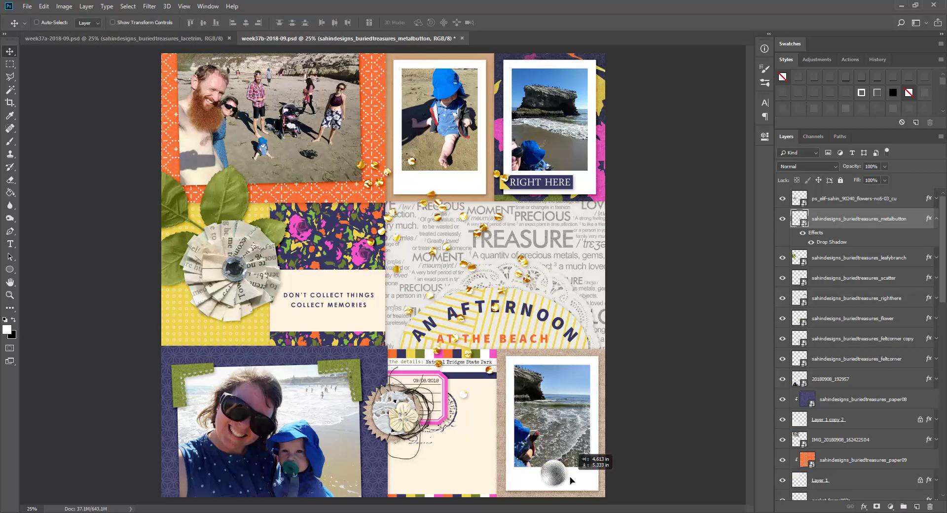
key("Delete")
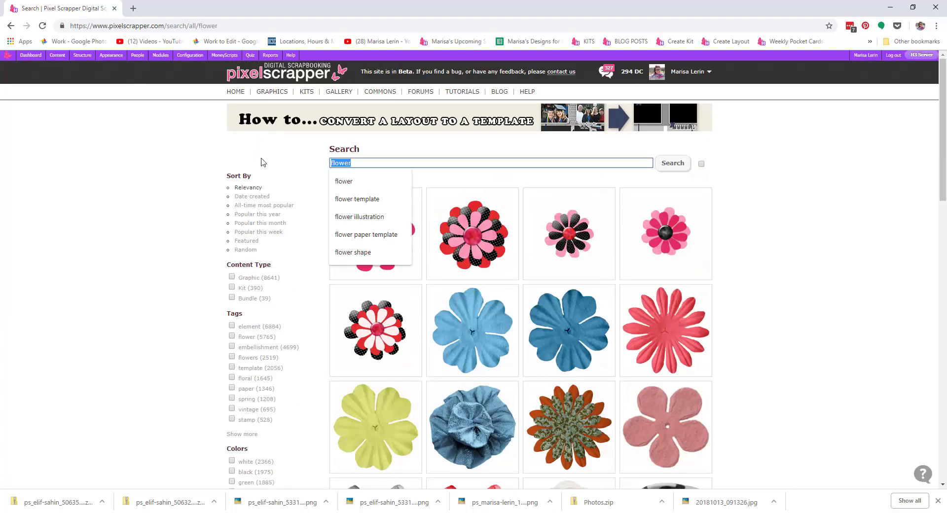
In the browser, search Pixel Scrapper for "heart brad" and look through the results for a suitable brad.
type("heart brad")
key("Return")
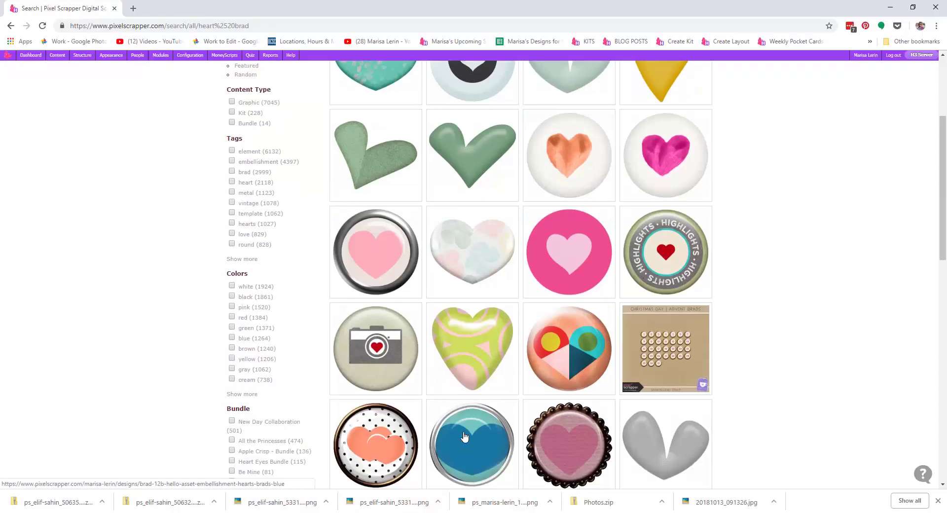
scroll(583, 342, "down", 8)
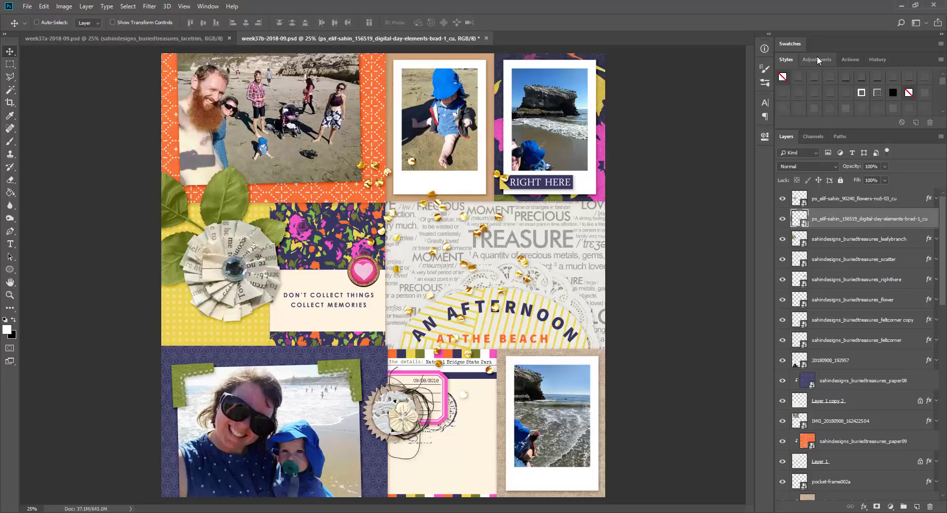
Add a Hue/Saturation adjustment clipped to the pink heart brad on week37b, with Hue set to -14.
left_click(817, 59)
left_click(796, 94)
key("ctrl+alt+g")
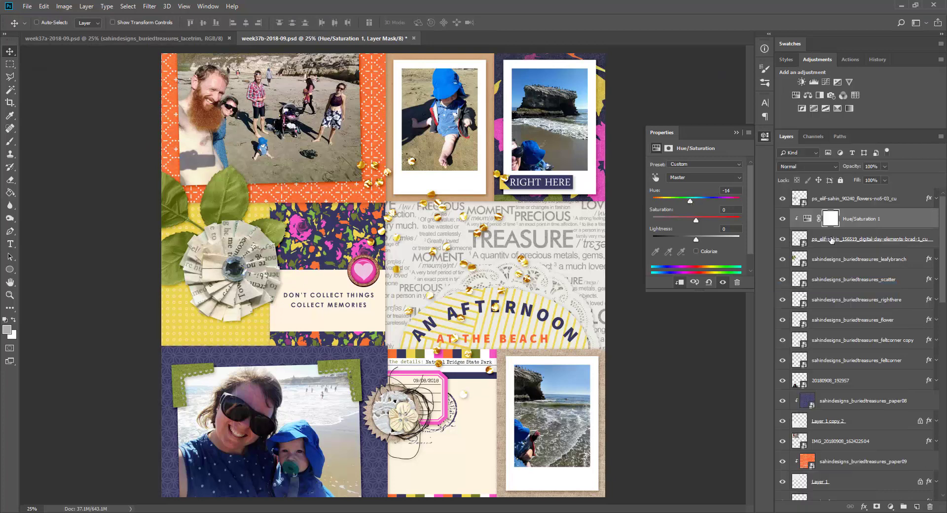
Add a drop shadow to the heart brad and move it with its Hue/Saturation layer onto the lower-right framed photo's bottom corner.
left_click(831, 240, "shift")
left_click(831, 239)
left_click(785, 59)
left_click(845, 77)
left_click(936, 239)
left_click(878, 222, "shift")
left_click_drag(419, 254, 628, 453)
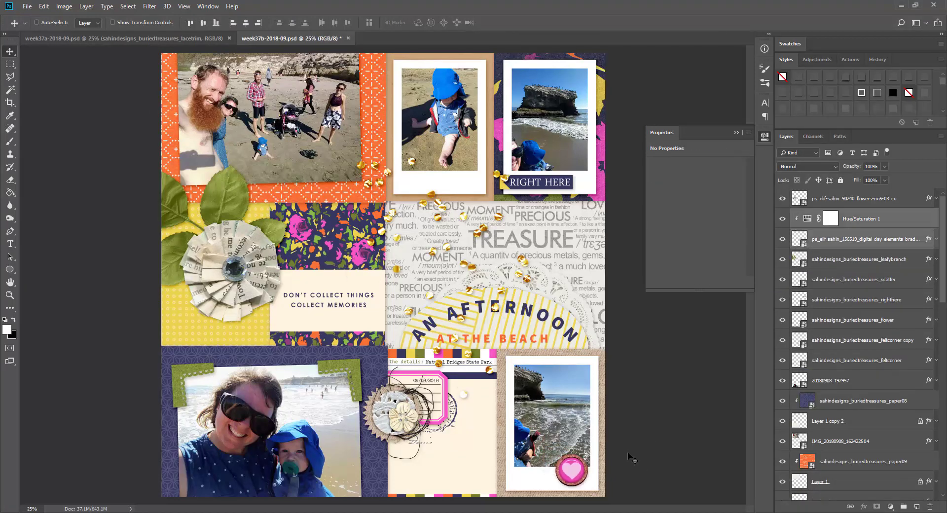
left_click(736, 133)
Place sahindesigns_buriedtreasures_lacetrim above sahindesigns_buriedtreasures_paper09 along the group beach photo's lower edge, and rotate it slightly to match.
right_click(356, 192)
left_click(395, 197)
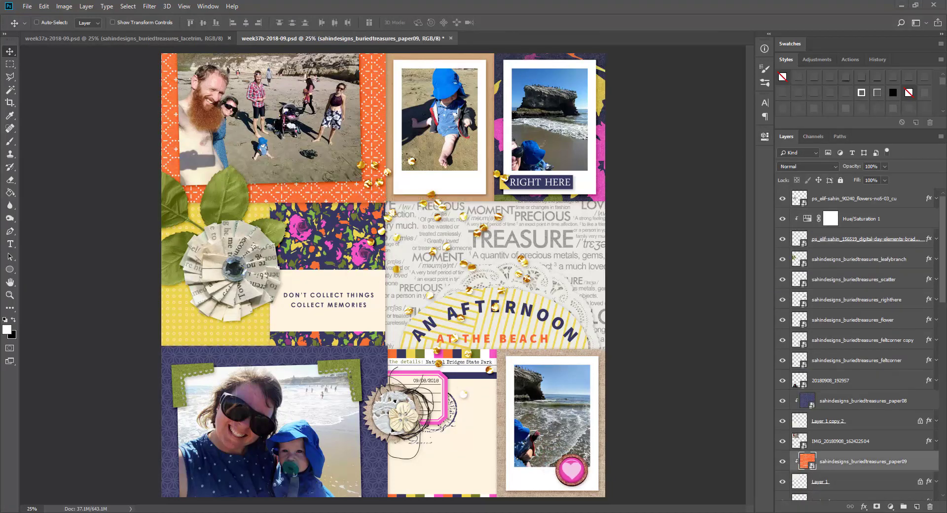
left_click_drag(470, 275, 365, 194)
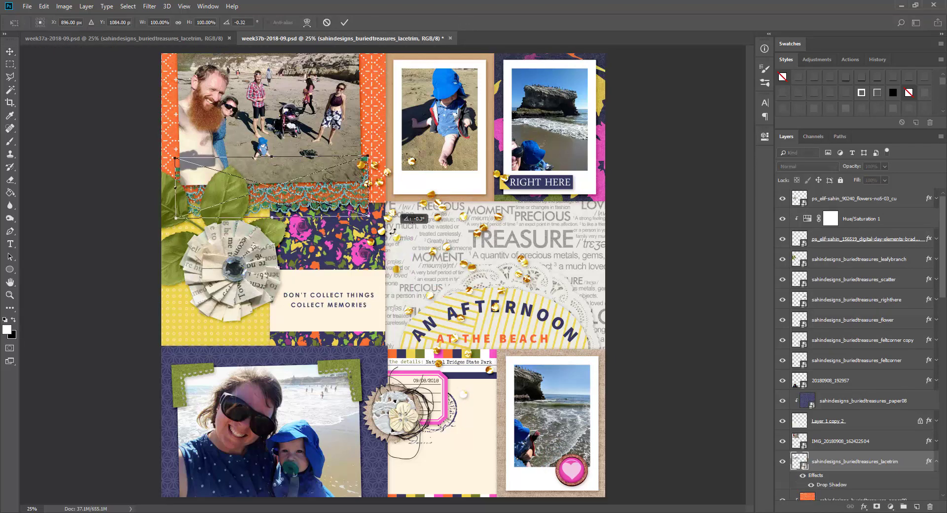